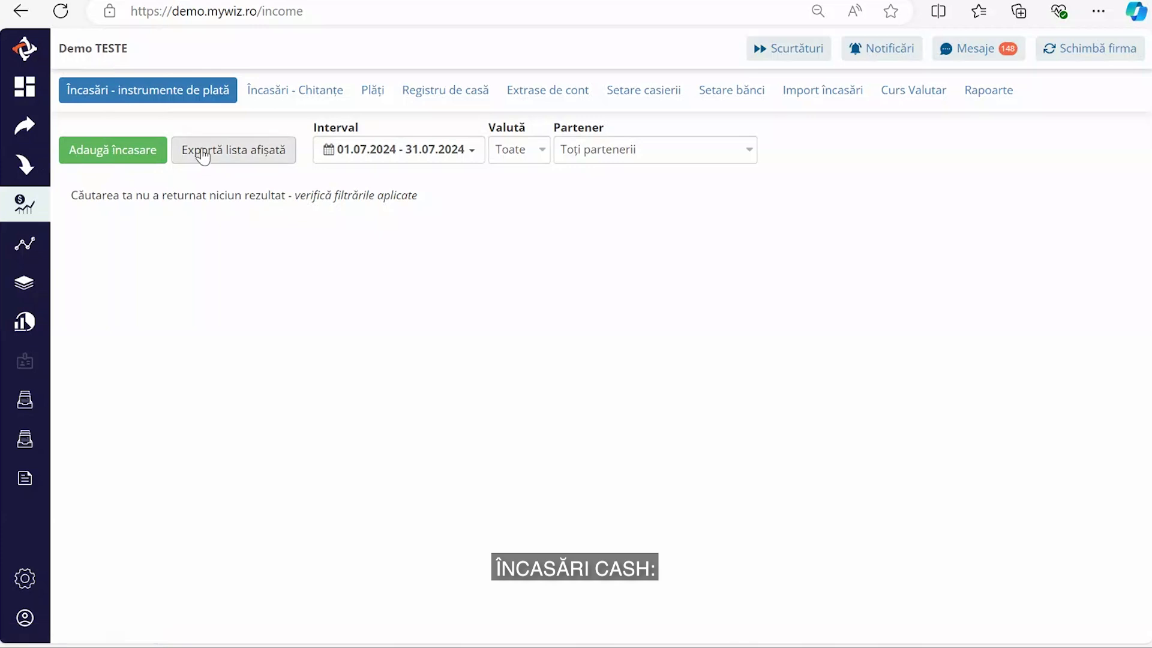
- Start a new cash register named CASIERIE CONSTANTA, assigned to Punct 1
left_click(652, 99)
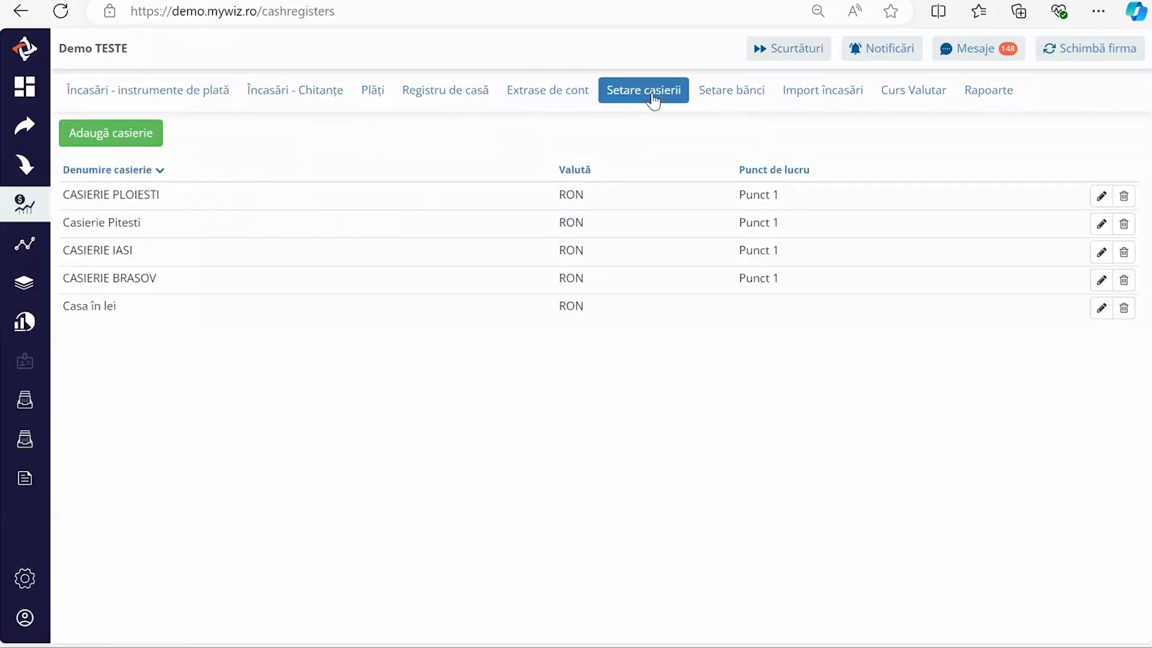
left_click(114, 140)
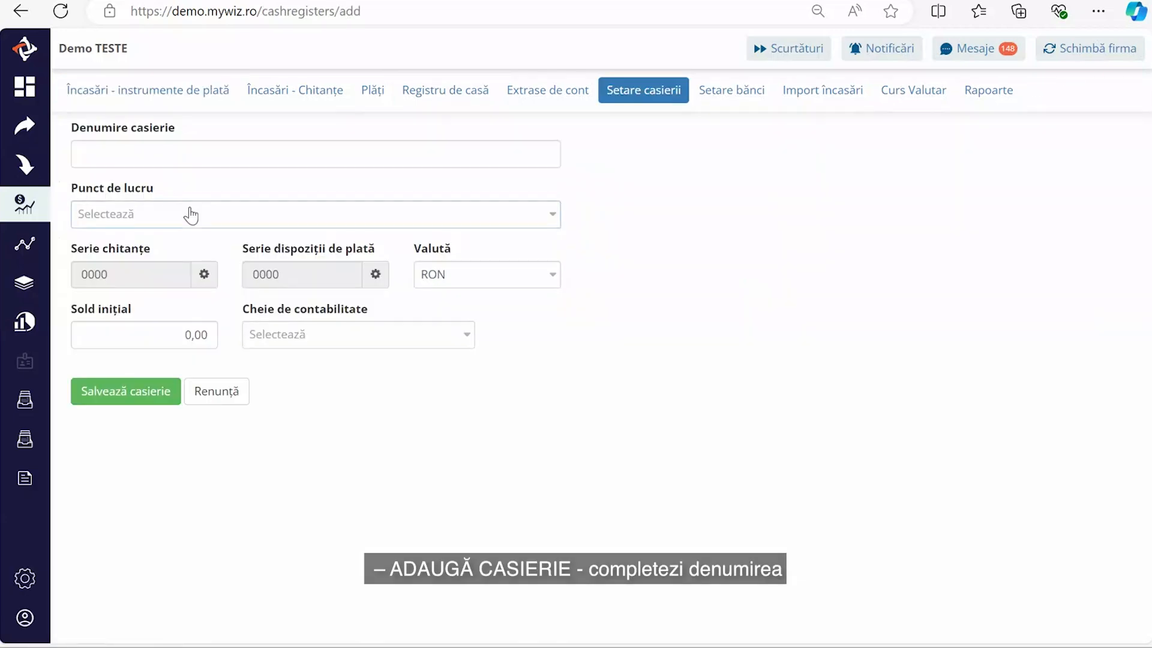
left_click(162, 153)
type("CASIERIE CONSTANTA")
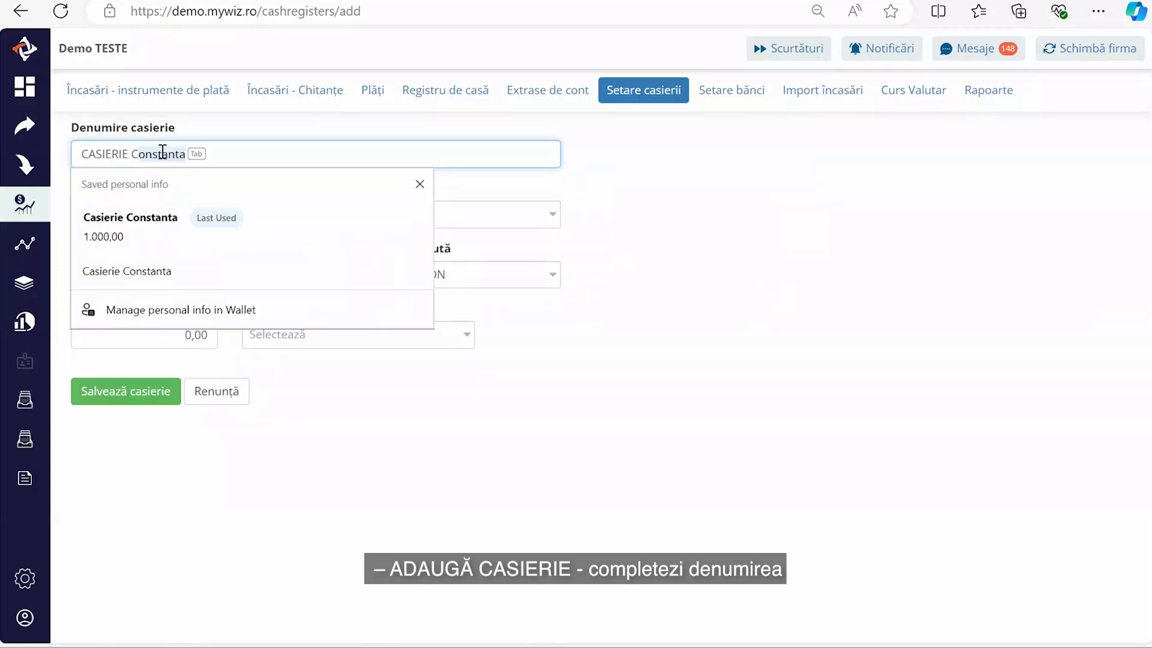
left_click(589, 188)
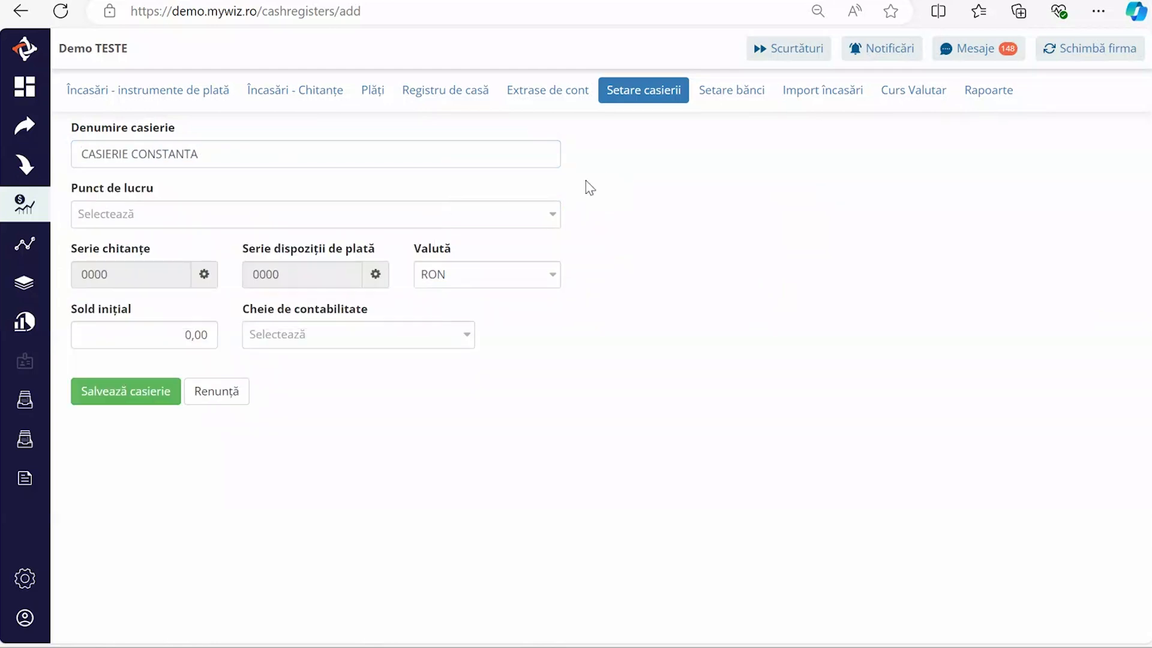
left_click(216, 223)
left_click(175, 267)
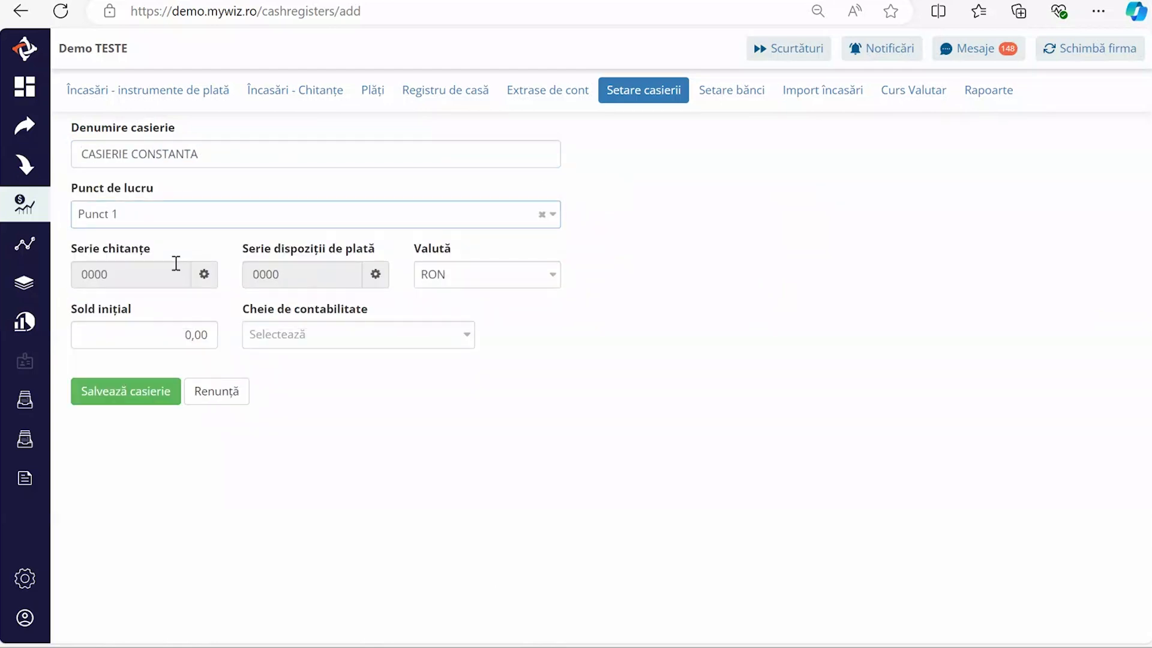
- Set the receipt series to CCT, with first number 1 and next number 2
left_click(204, 274)
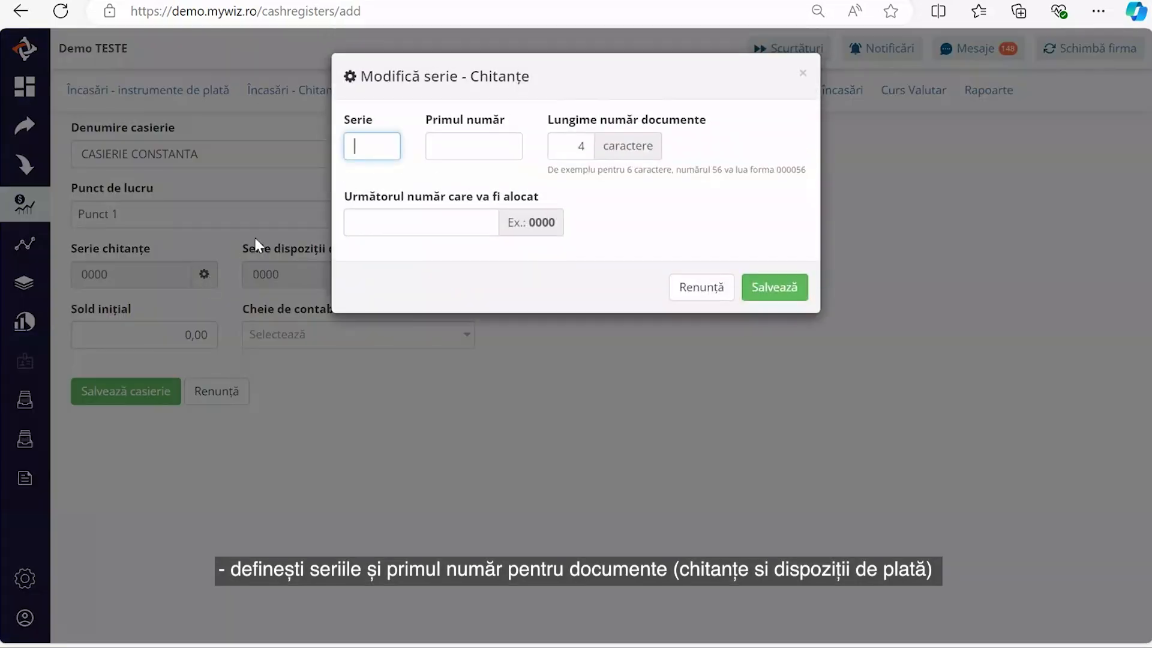
type("C")
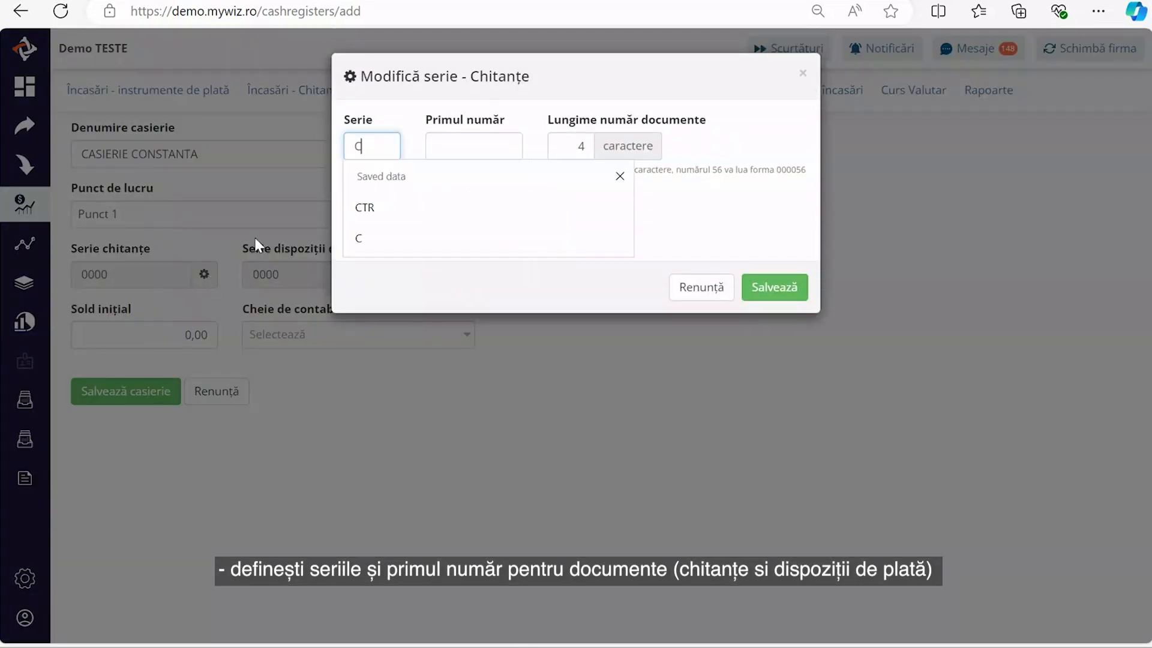
type("CT")
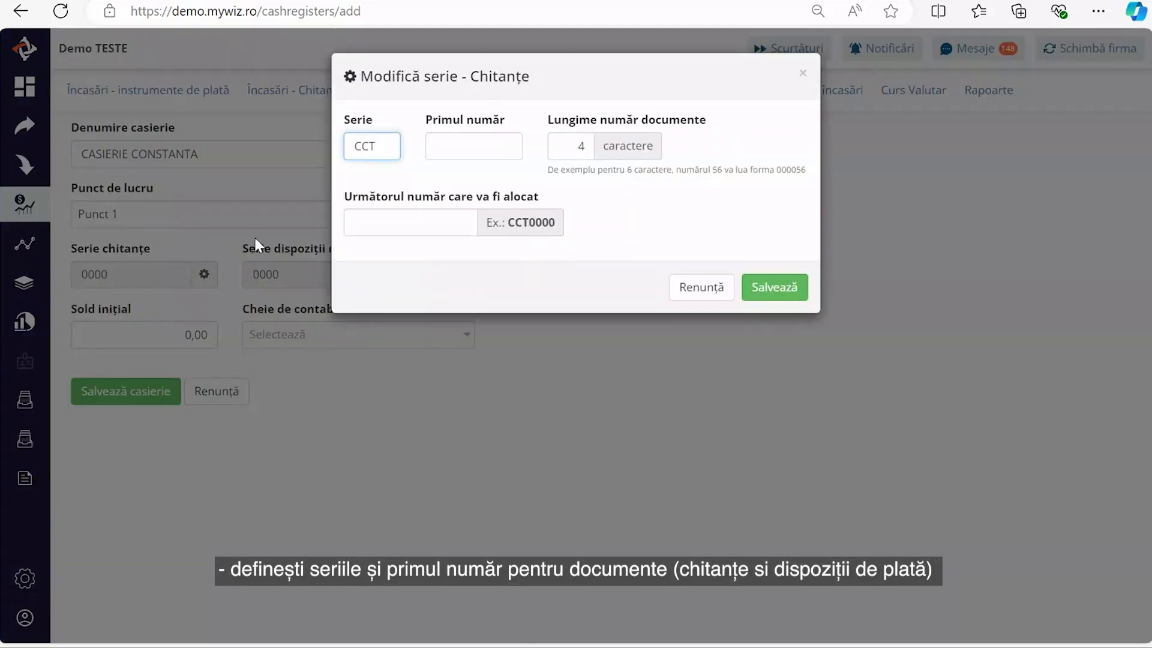
left_click(474, 146)
left_click(341, 257)
left_click(408, 222)
left_click(278, 279)
left_click(774, 287)
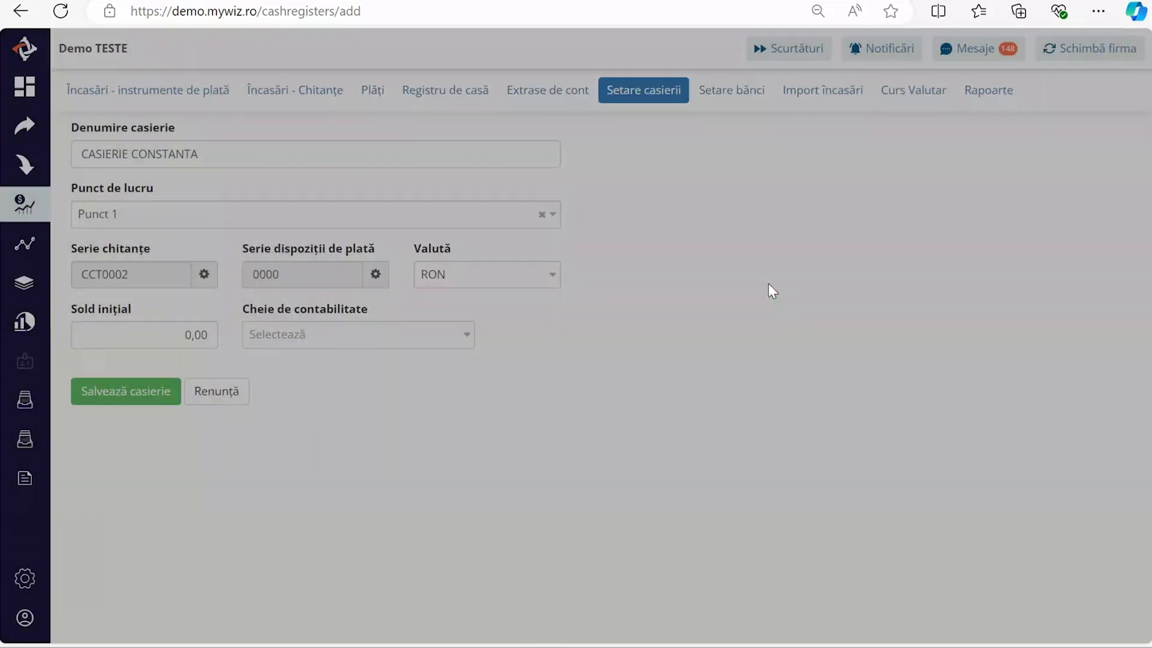
- Set the payment series to DCT, with first number 1 and next number 2
left_click(375, 274)
type("DCT")
left_click(474, 146)
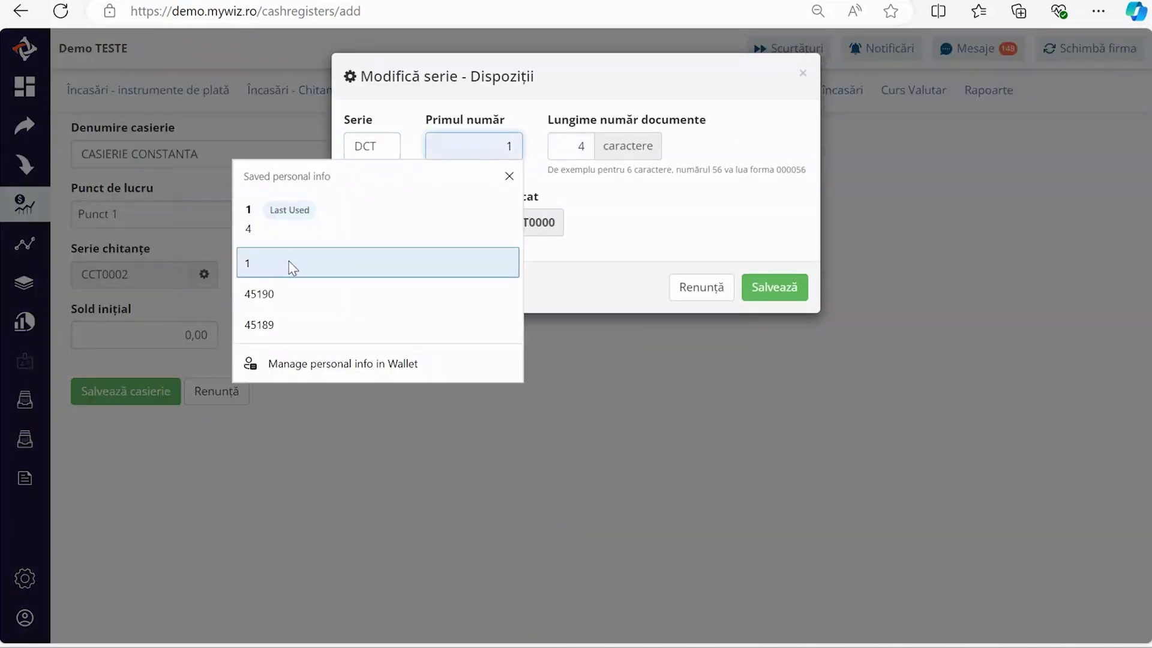
left_click(288, 263)
left_click(408, 222)
left_click(279, 282)
left_click(772, 282)
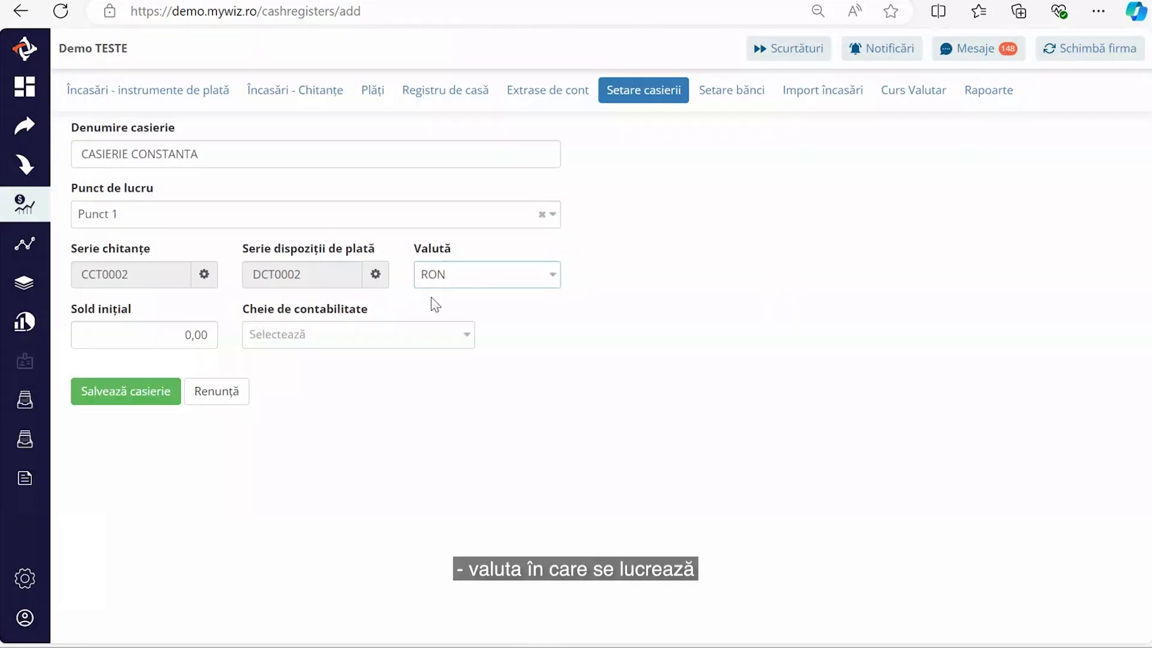
- Enter a 1.000,00 opening balance and save the cash register
left_click(179, 333)
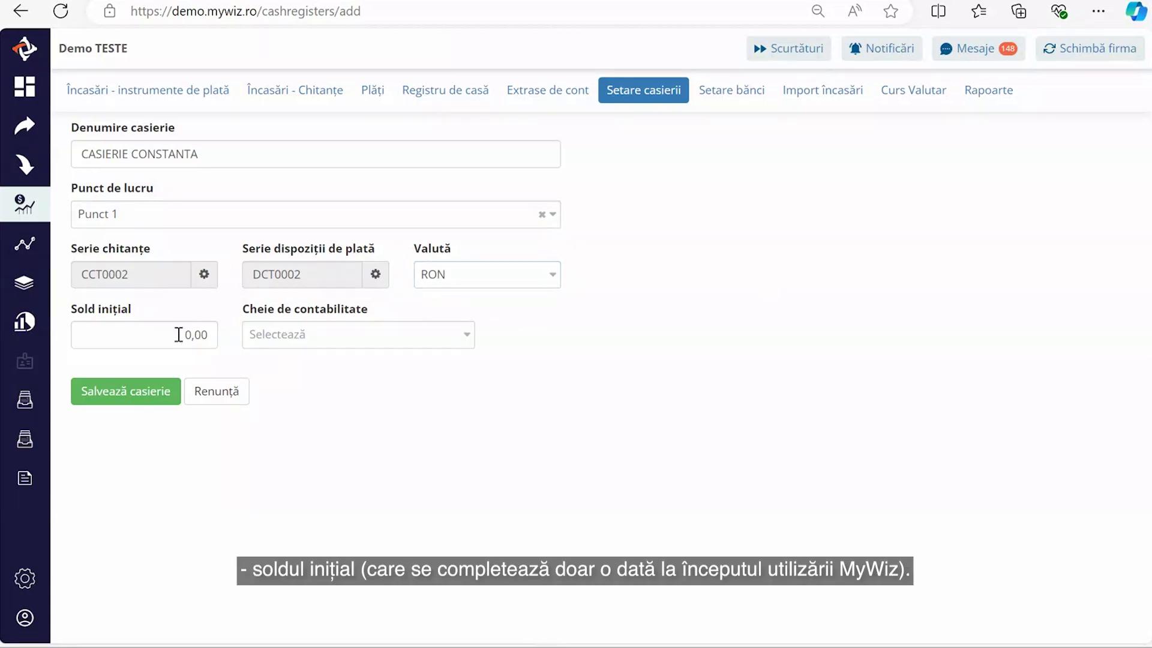
type("10")
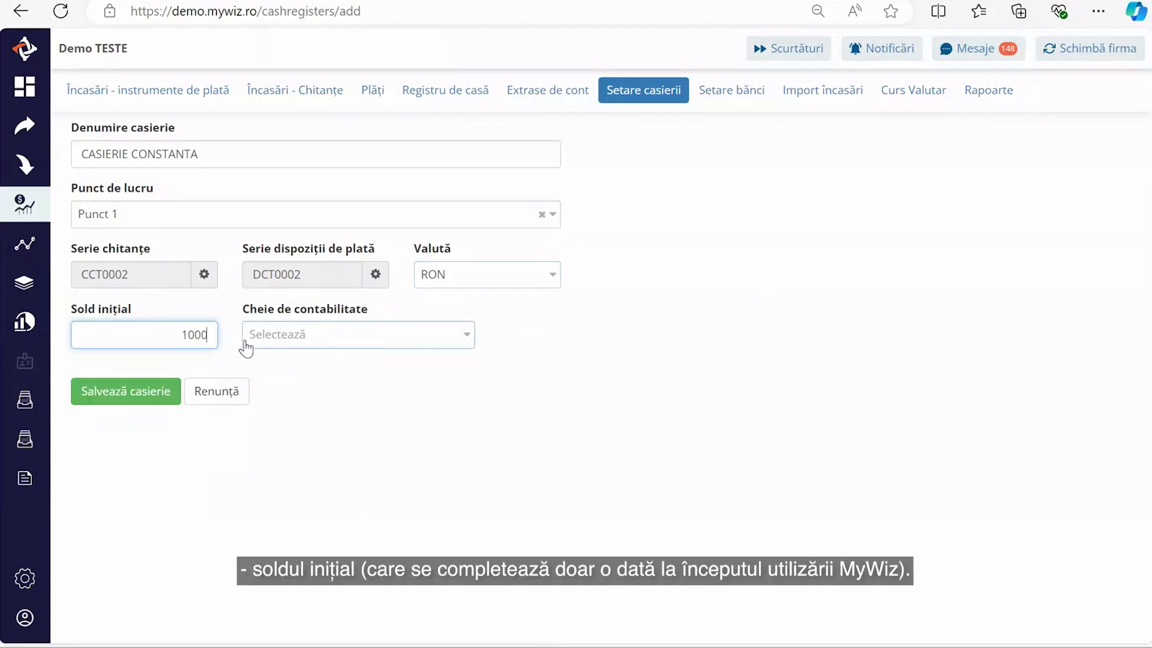
left_click(414, 399)
left_click(125, 399)
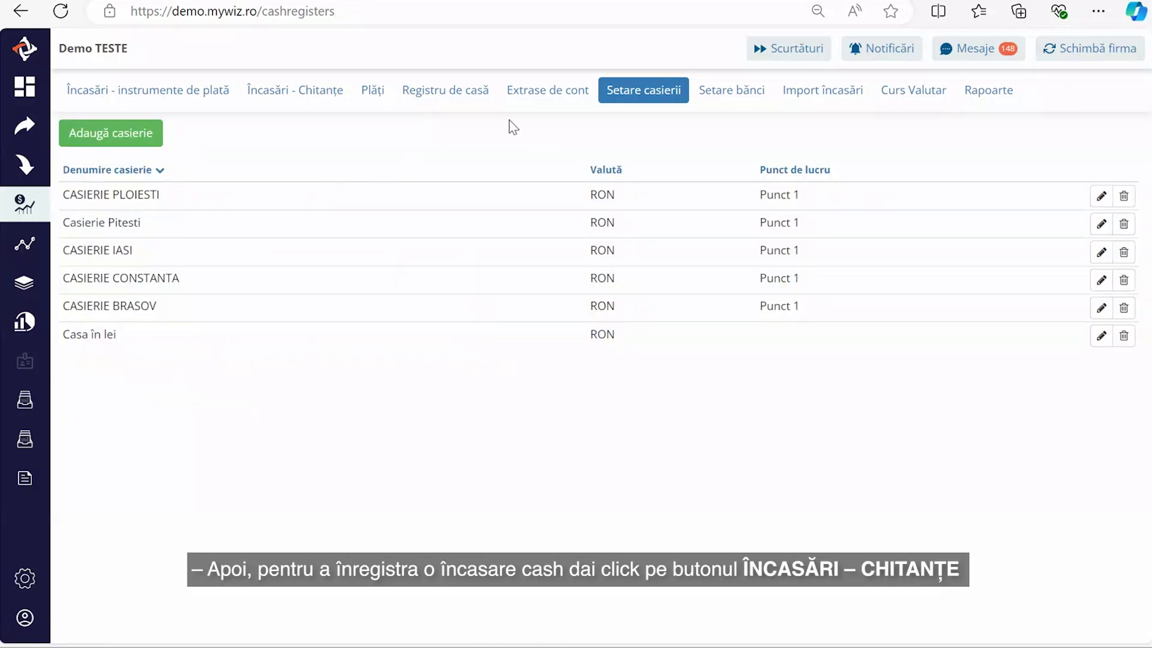
- Start a cash receipt from A.G.P. INVEST INTERNATIONAL S.R.L. for invoice 0046 into CASIERIE CONSTANTA
left_click(307, 100)
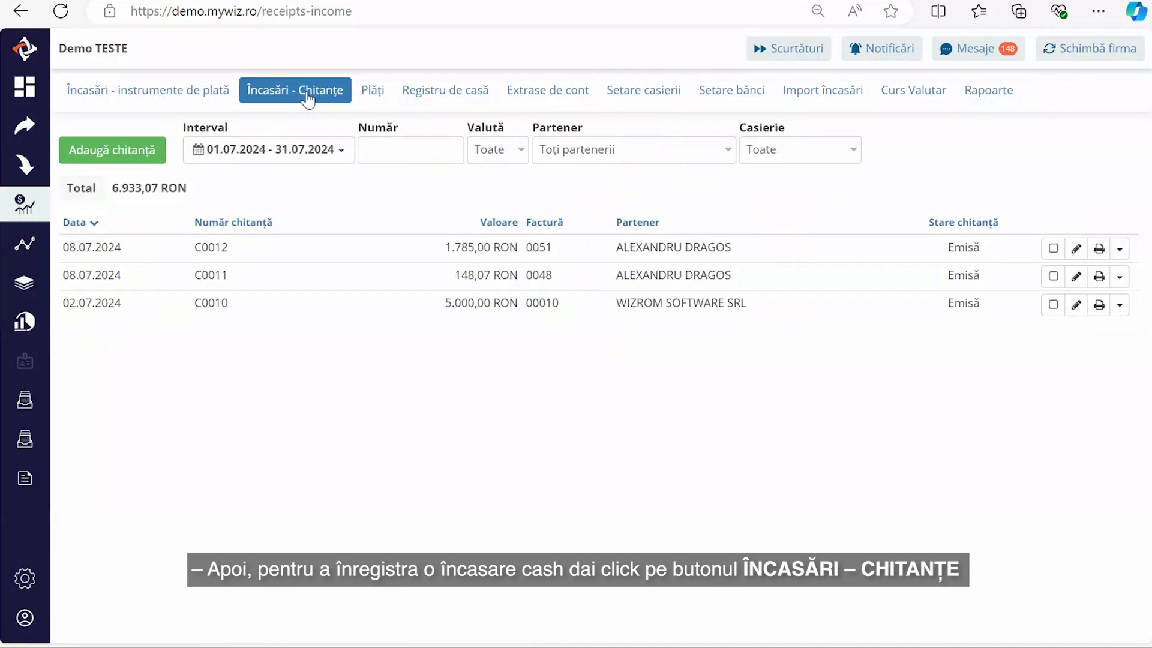
left_click(131, 155)
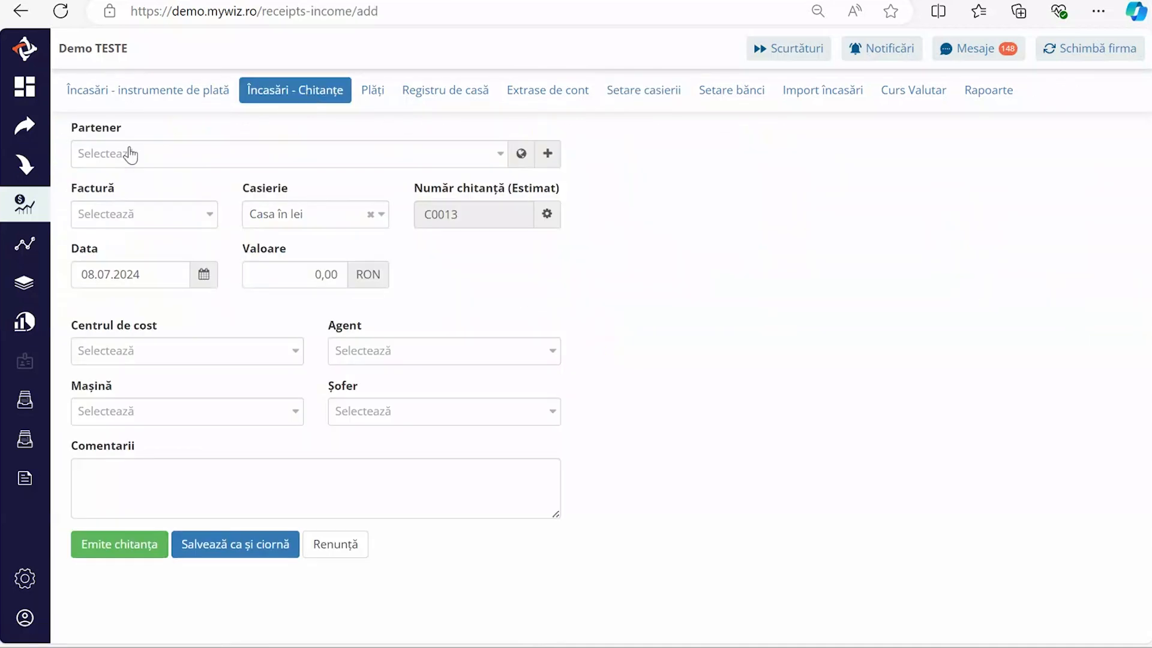
left_click(131, 155)
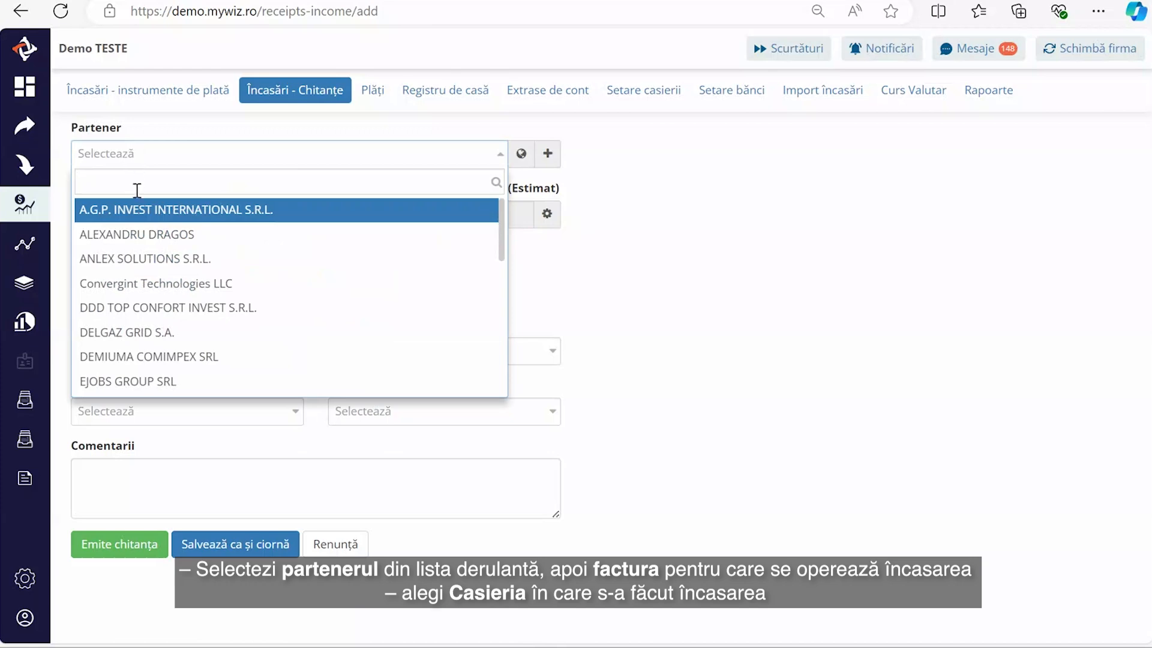
left_click(133, 208)
left_click(147, 211)
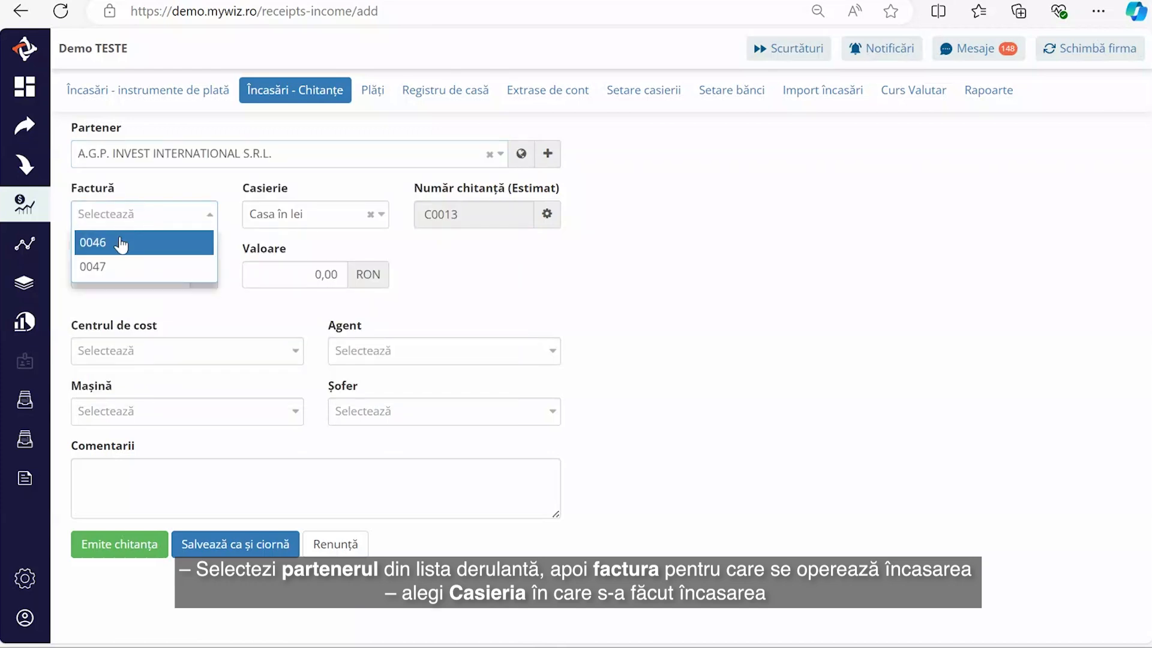
left_click(122, 246)
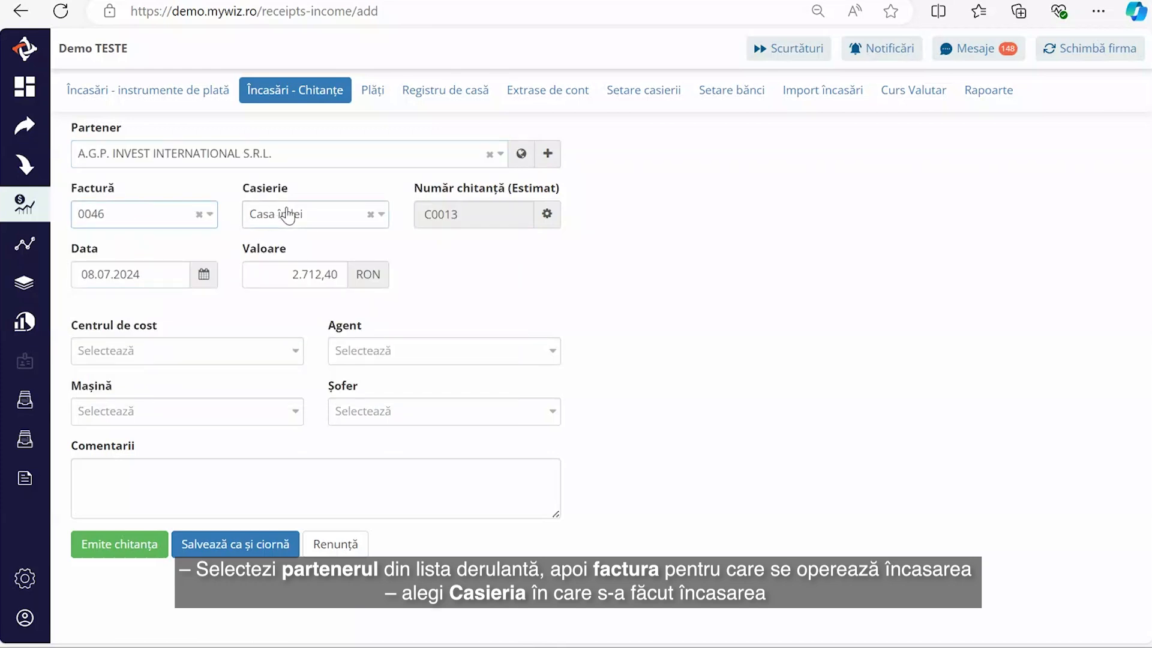
left_click(333, 223)
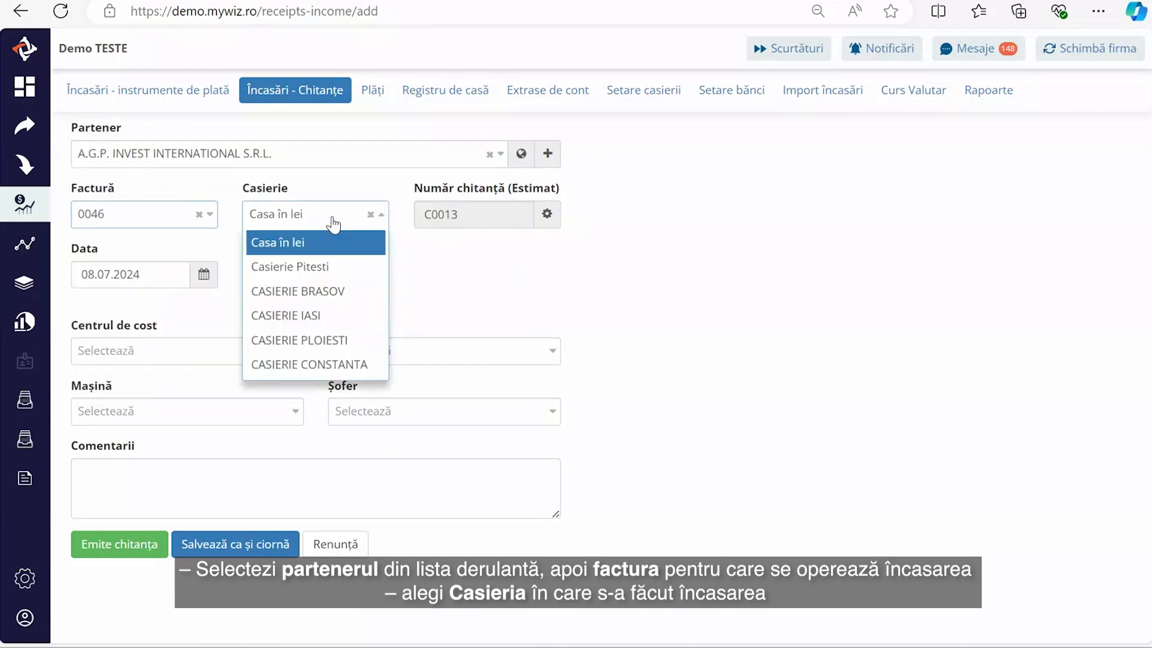
left_click(335, 364)
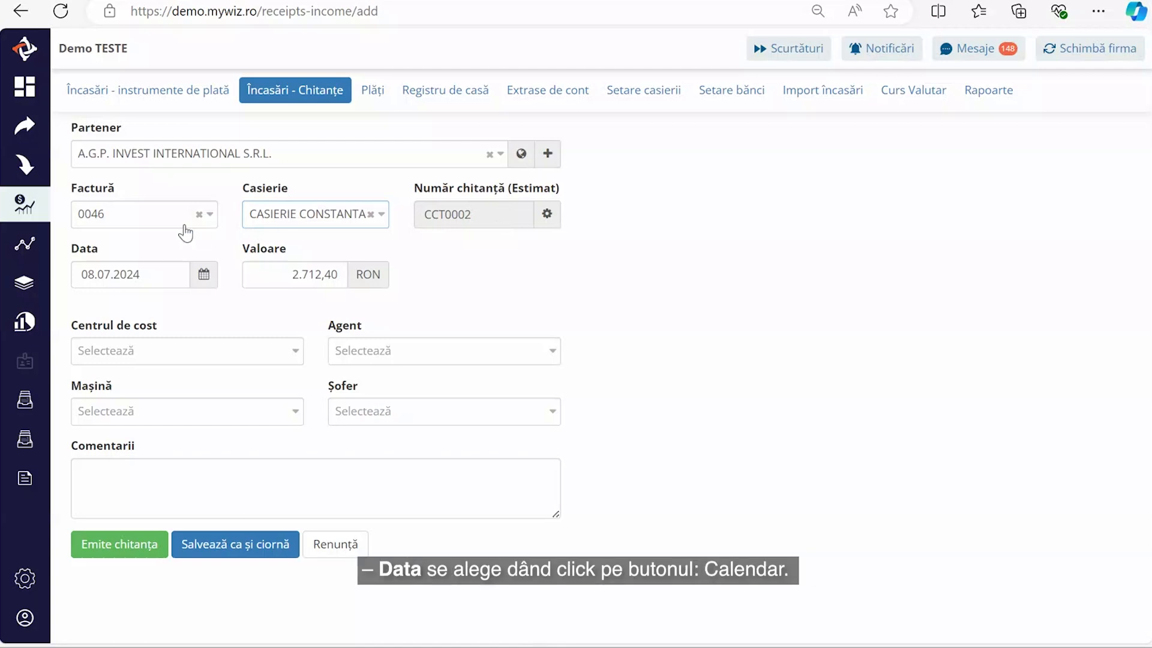
- Keep the date 08.07.2024, set the amount to 1.500,00 and issue the receipt
left_click(205, 279)
left_click(205, 279)
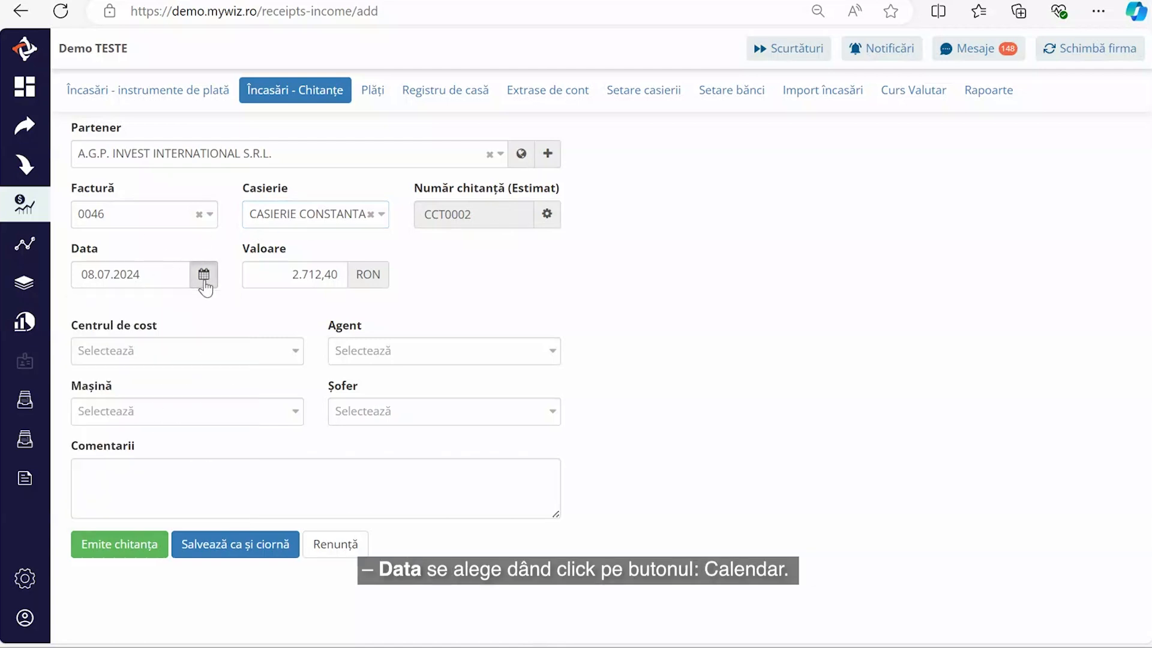
left_click(204, 278)
left_click(290, 309)
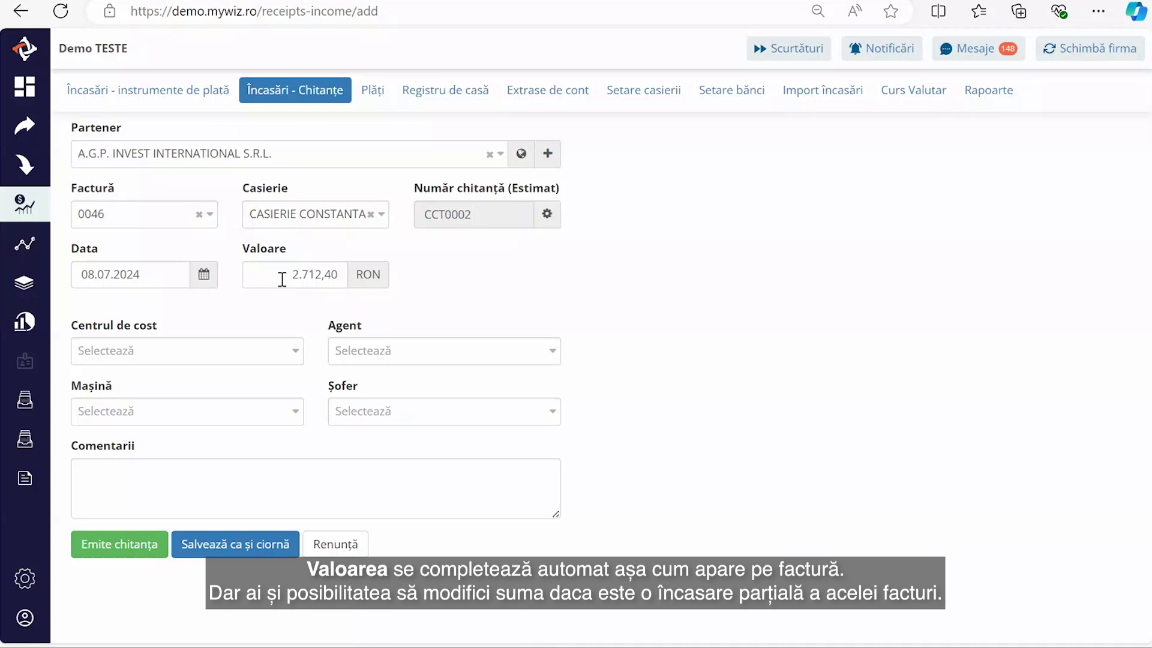
left_click_drag(282, 280, 346, 280)
type("1")
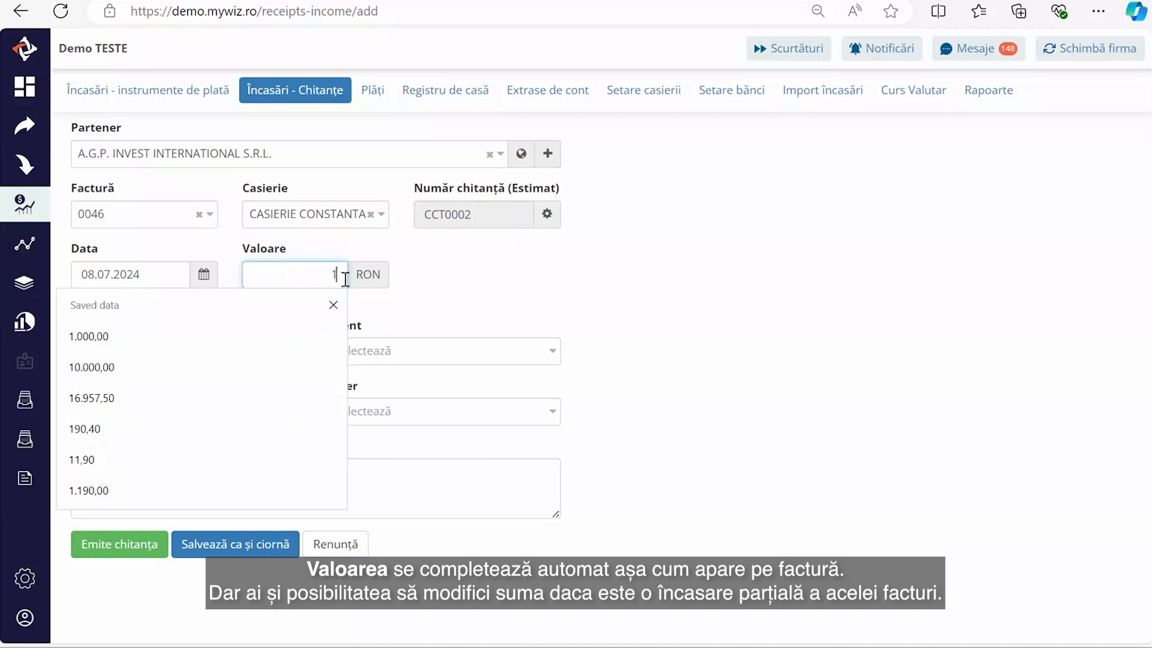
type(".500")
left_click(501, 292)
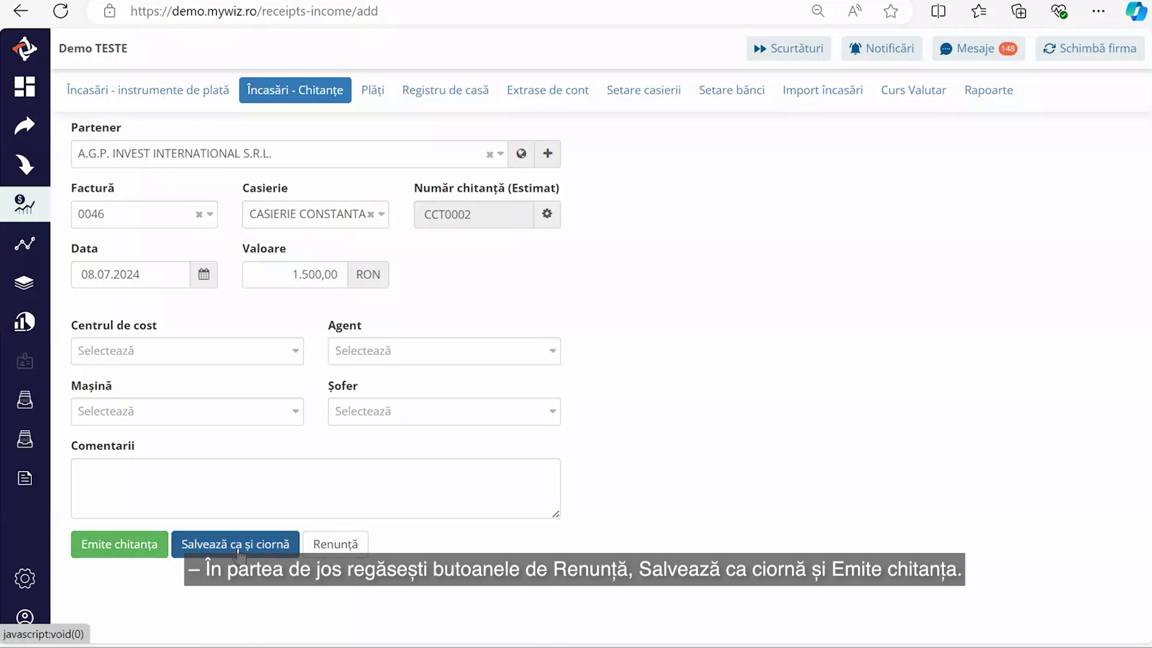
left_click(139, 551)
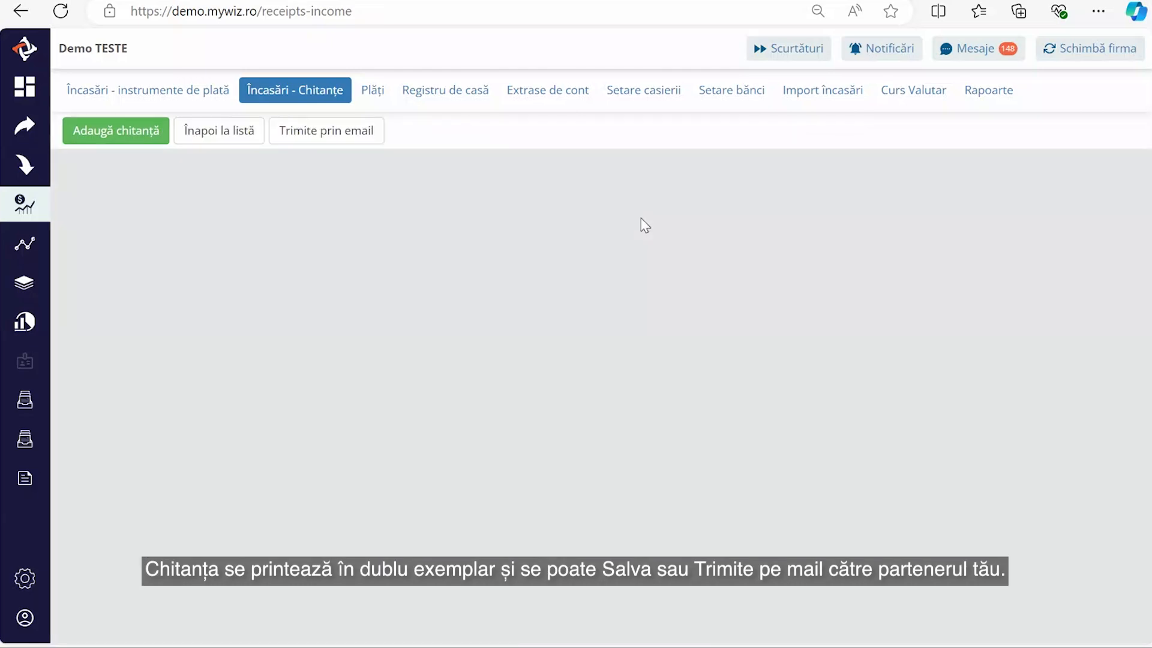
- Return from receipt CCT0002 to the receipts list and switch to the Plăți page
scroll(638, 268, "down", 3)
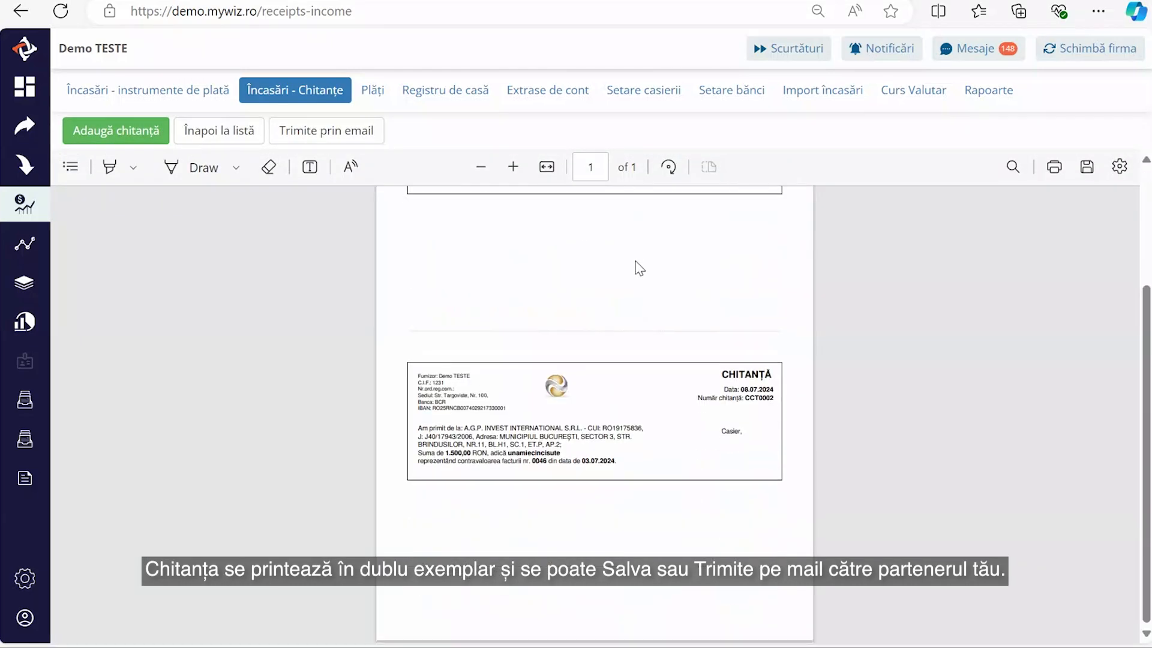
scroll(638, 268, "up", 3)
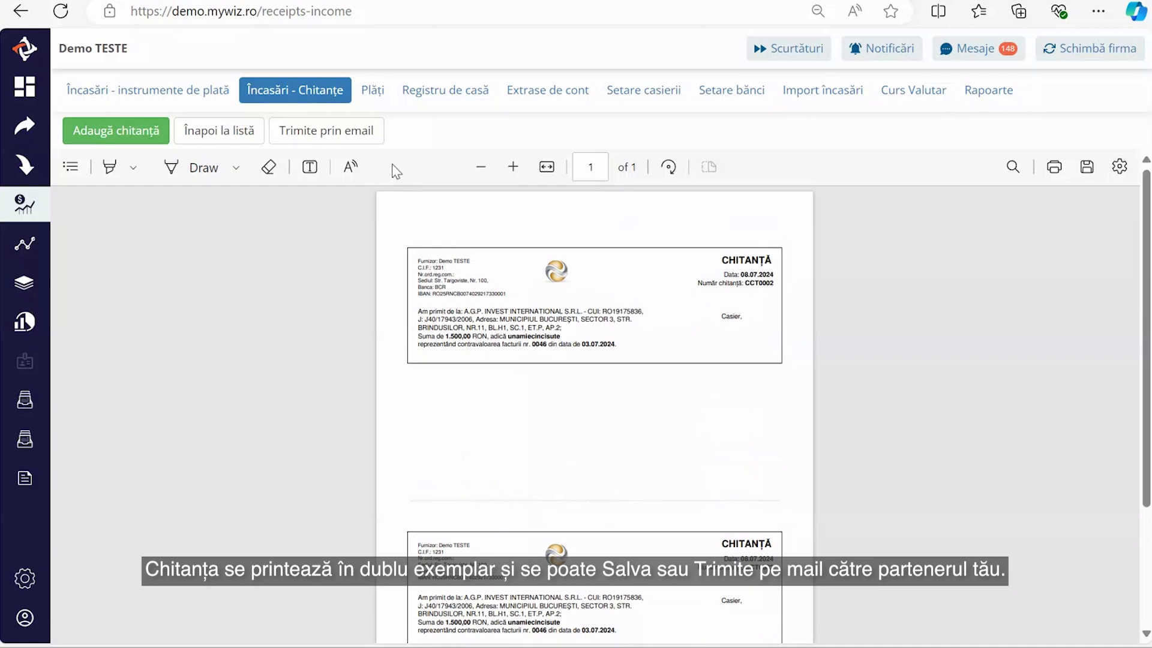
left_click(190, 135)
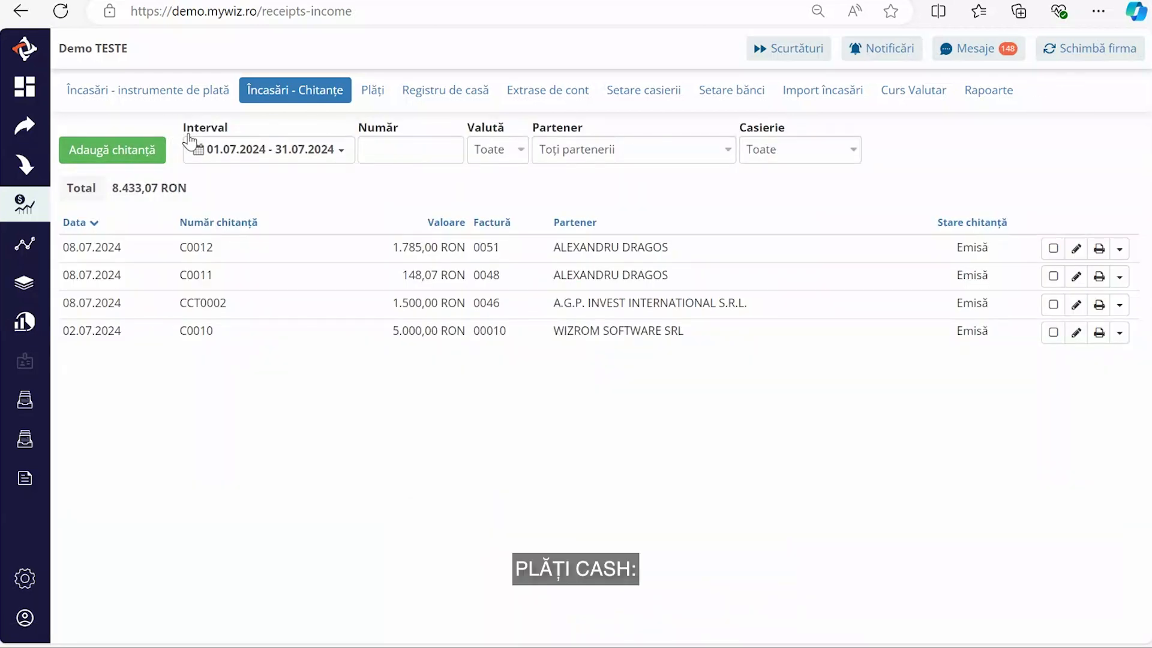
left_click(370, 95)
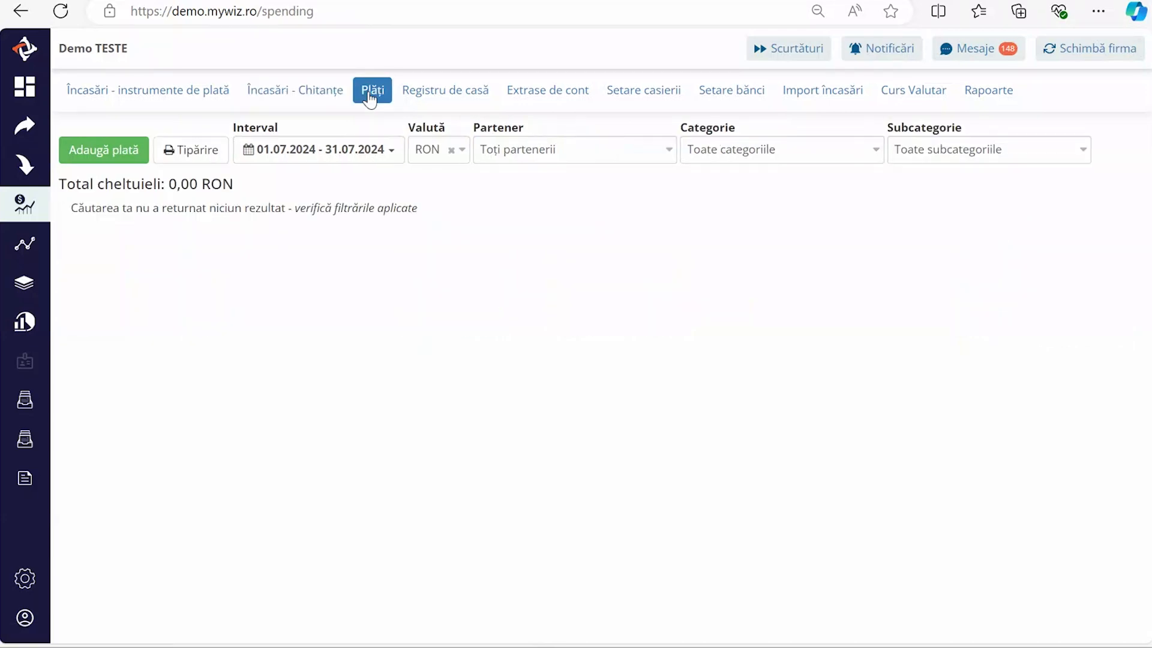
- Start a cash payment to FASHION DAYS SHOPPING SRL for invoice 600 from CASIERIE CONSTANTA
left_click(105, 153)
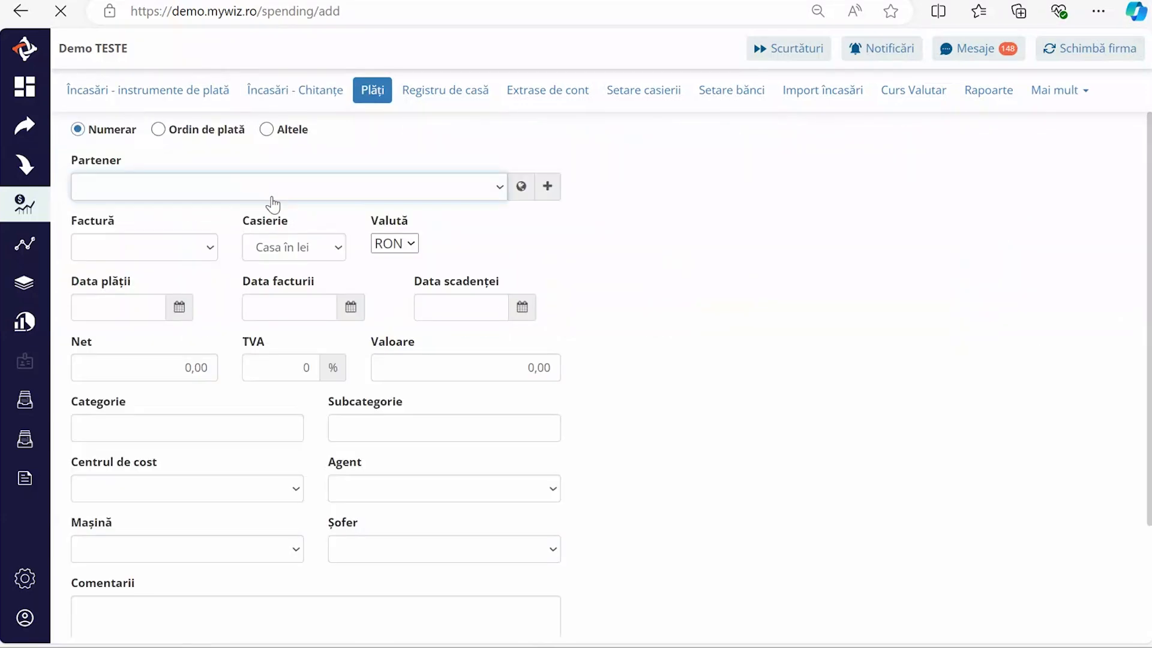
left_click(172, 188)
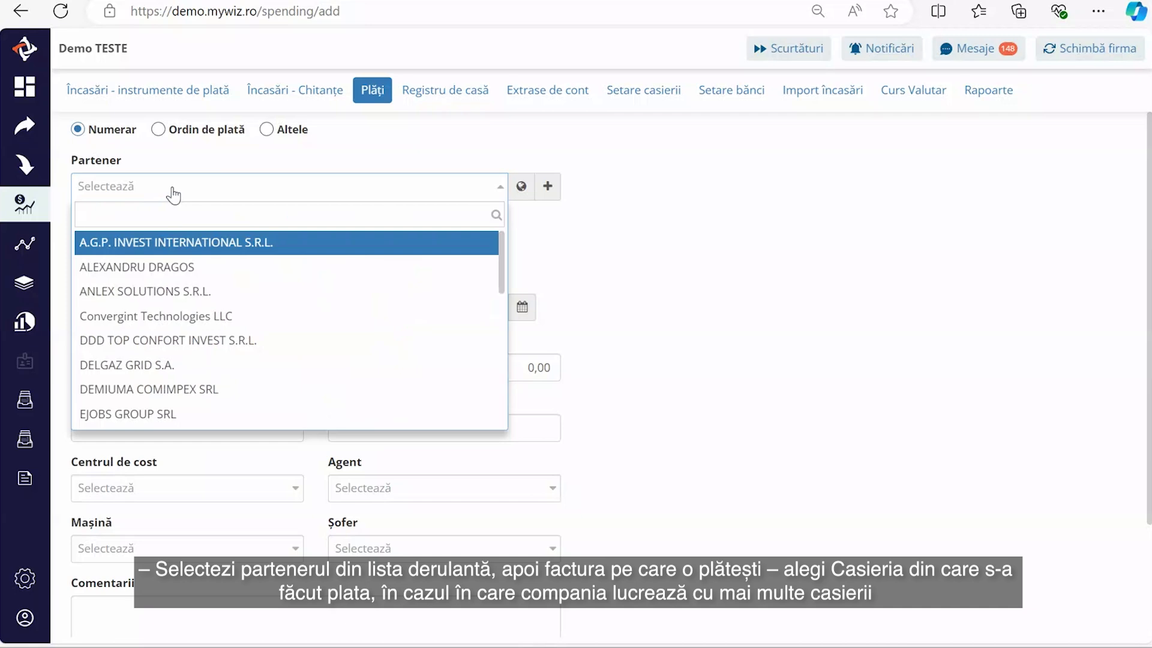
type("FAS")
left_click(173, 243)
left_click(170, 248)
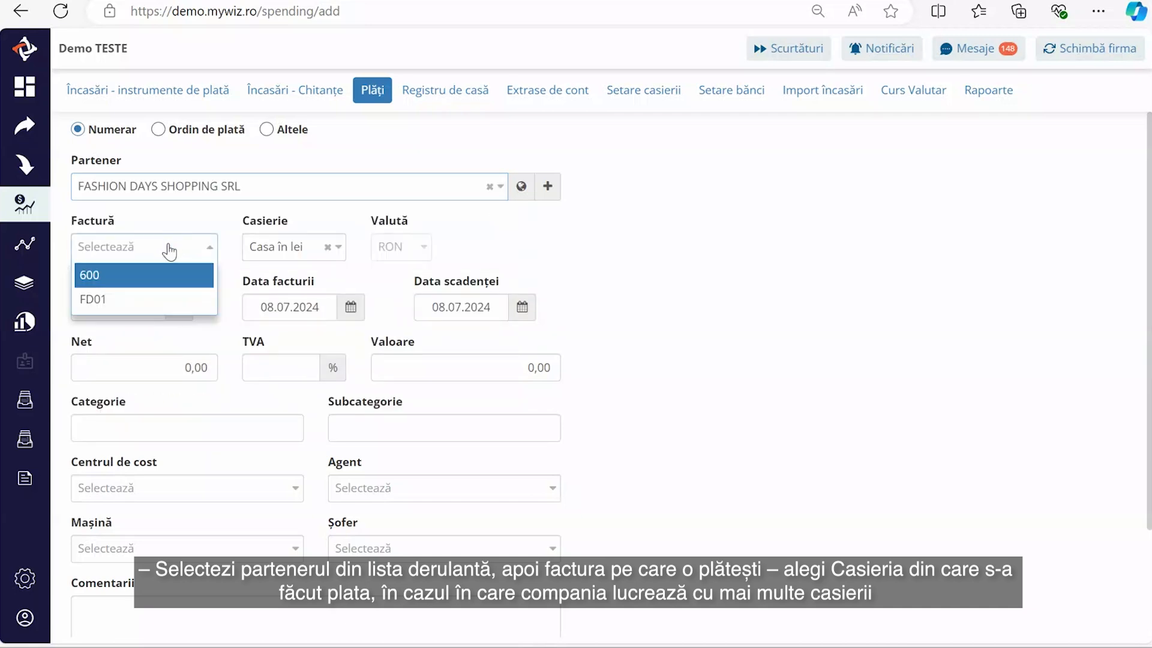
left_click(136, 274)
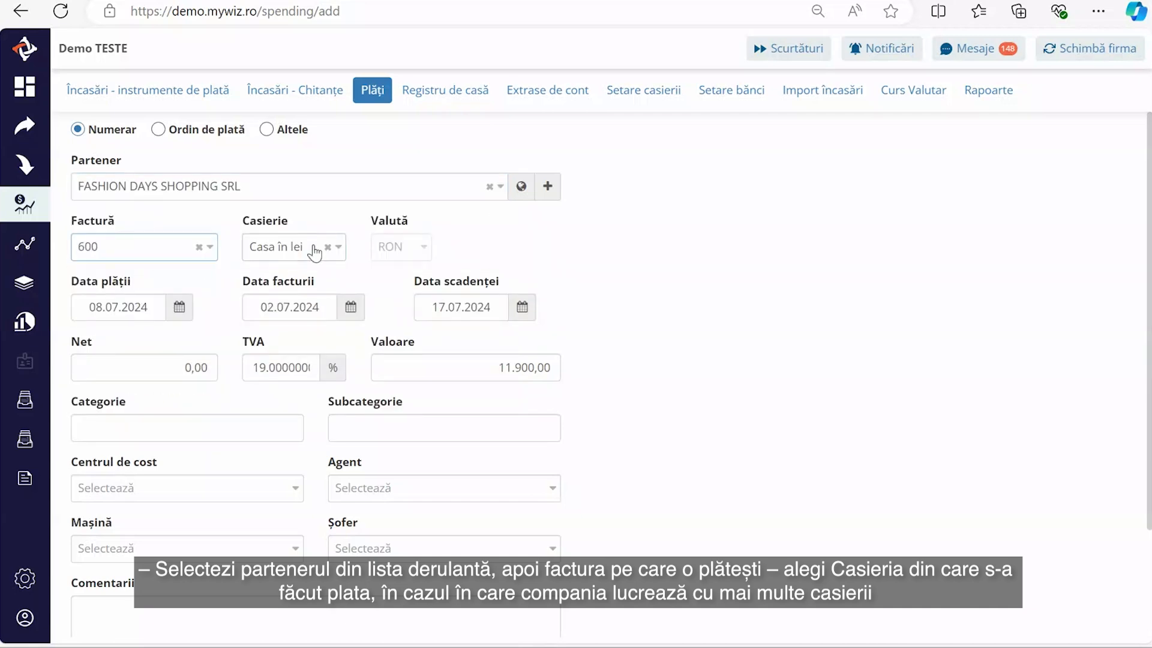
left_click(335, 252)
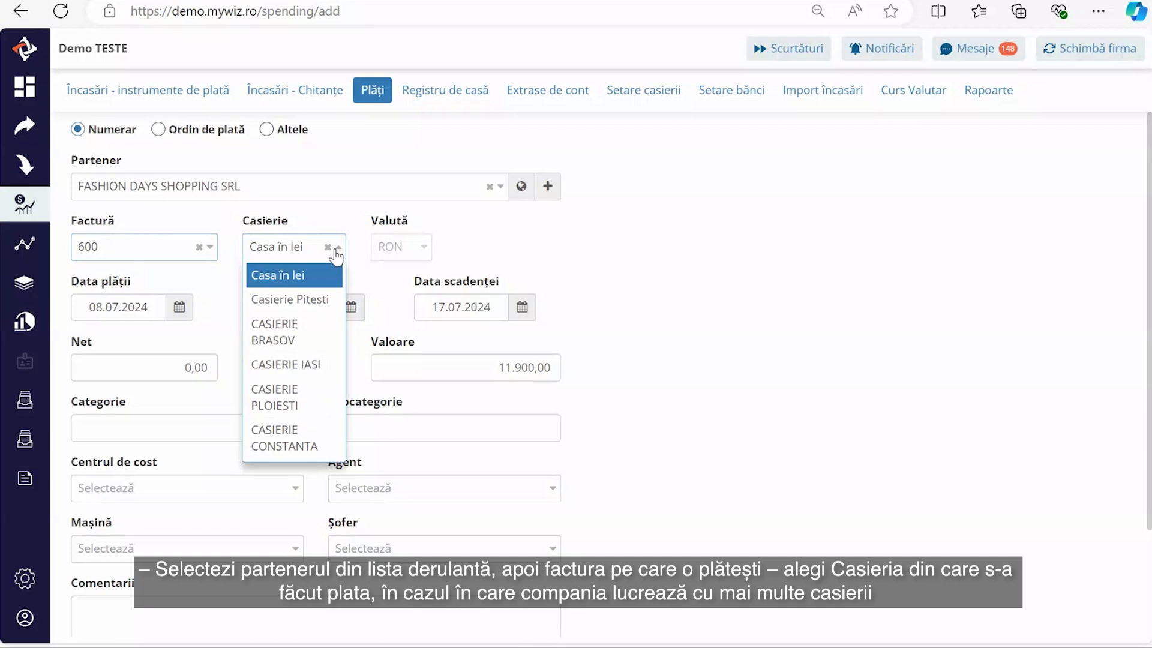
left_click(301, 437)
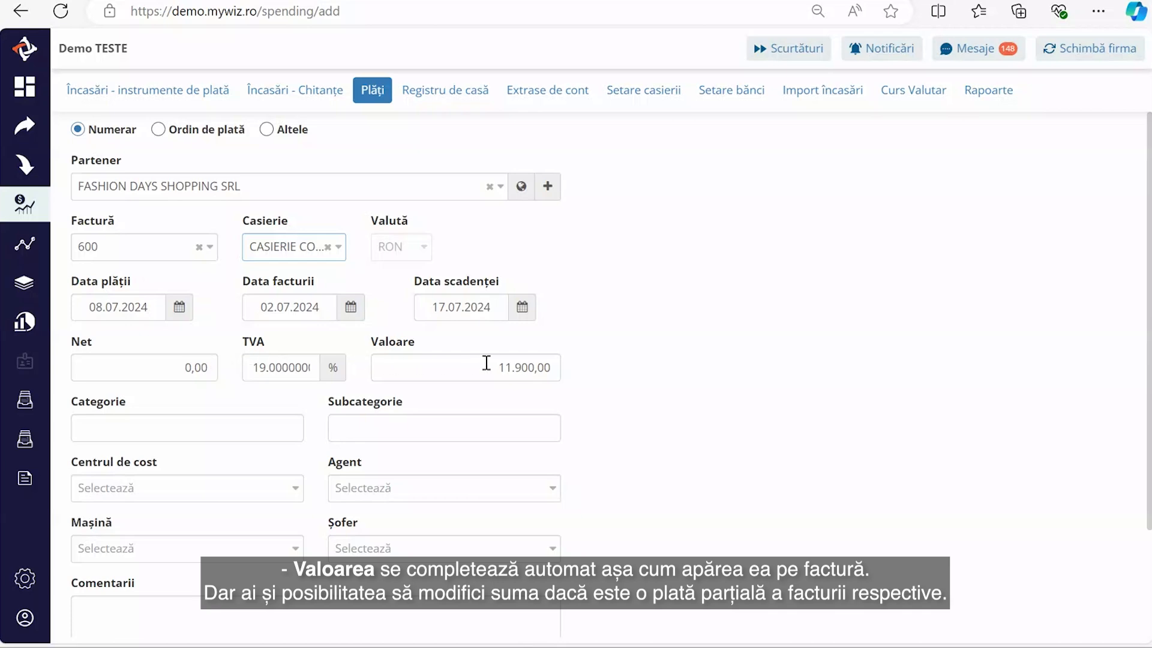
- Change the amount from 11.900,00 to 1.000,00, save the payment, and open Registru de casă
left_click_drag(497, 365, 558, 364)
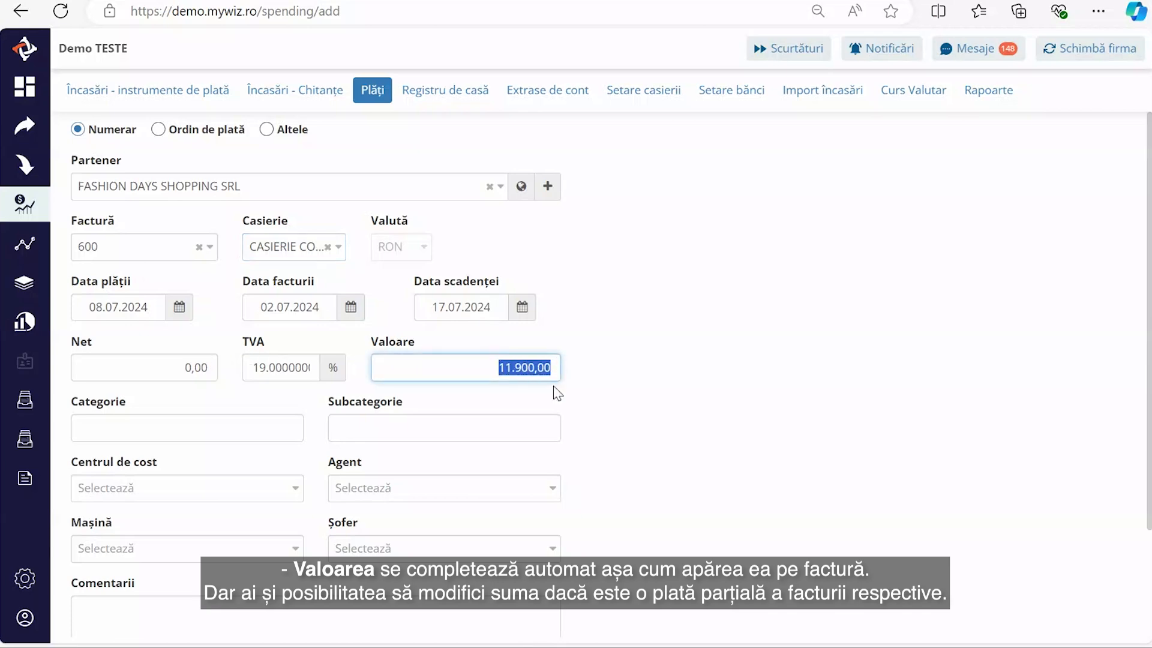
type("1000")
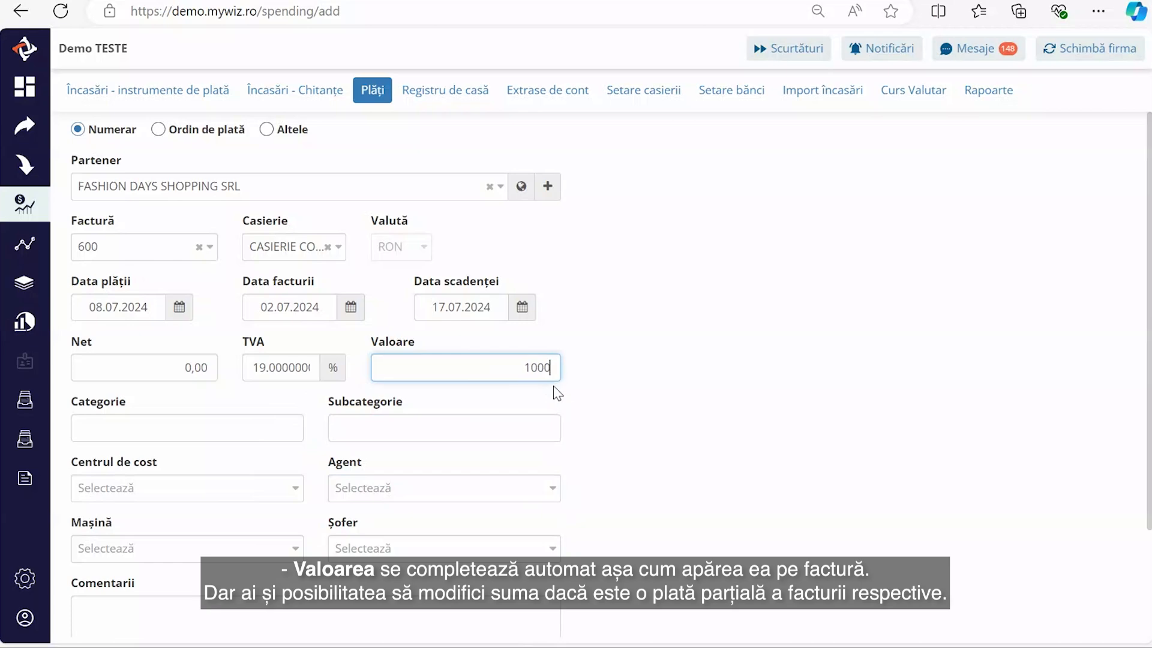
left_click(653, 397)
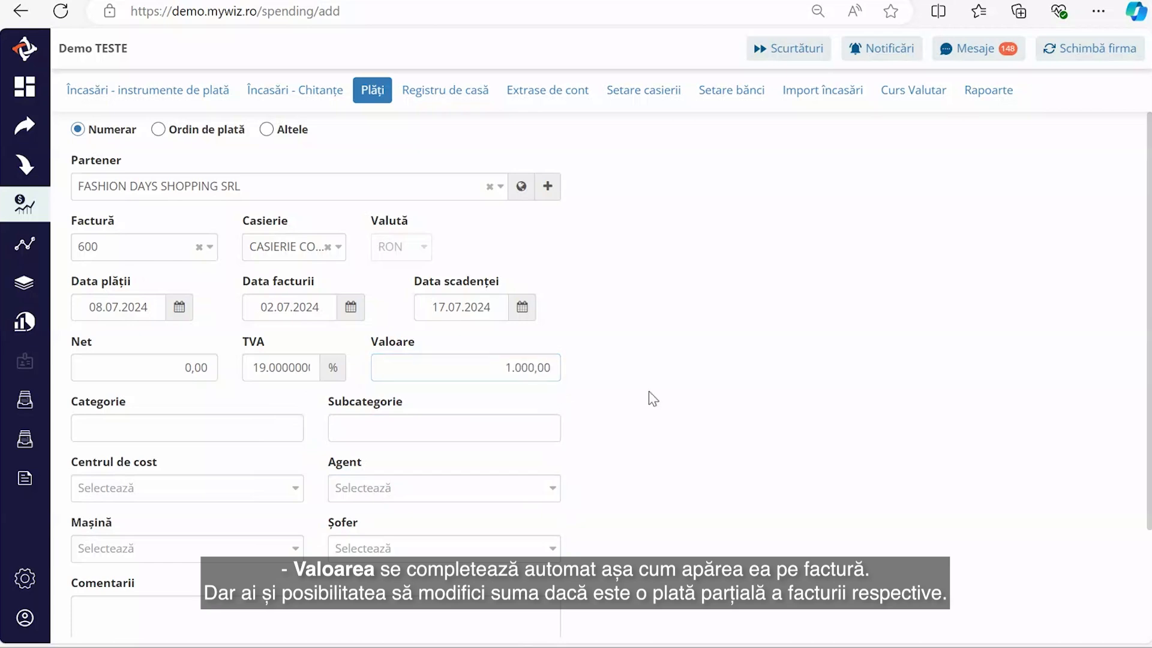
scroll(536, 371, "down", 2)
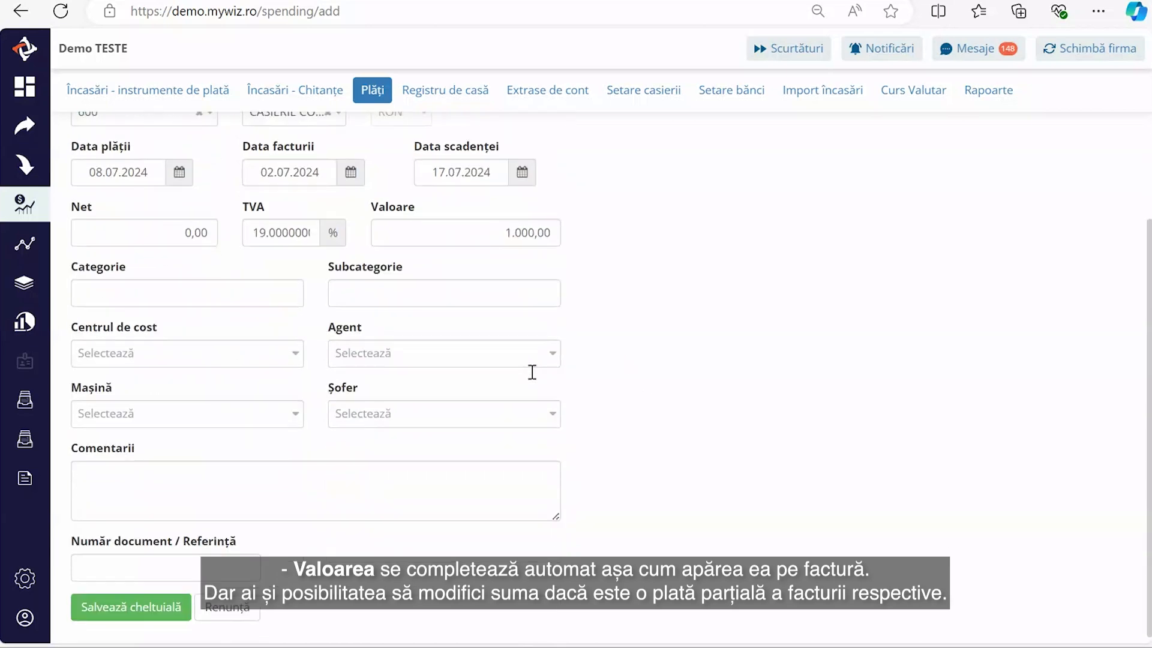
left_click(150, 607)
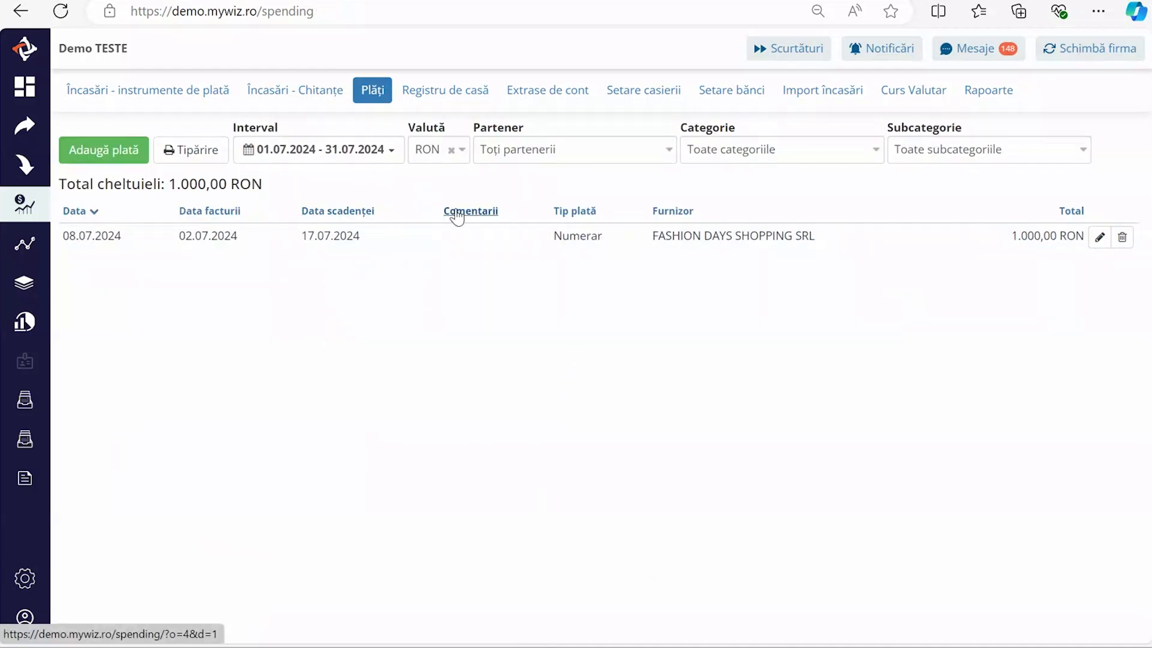
left_click(444, 90)
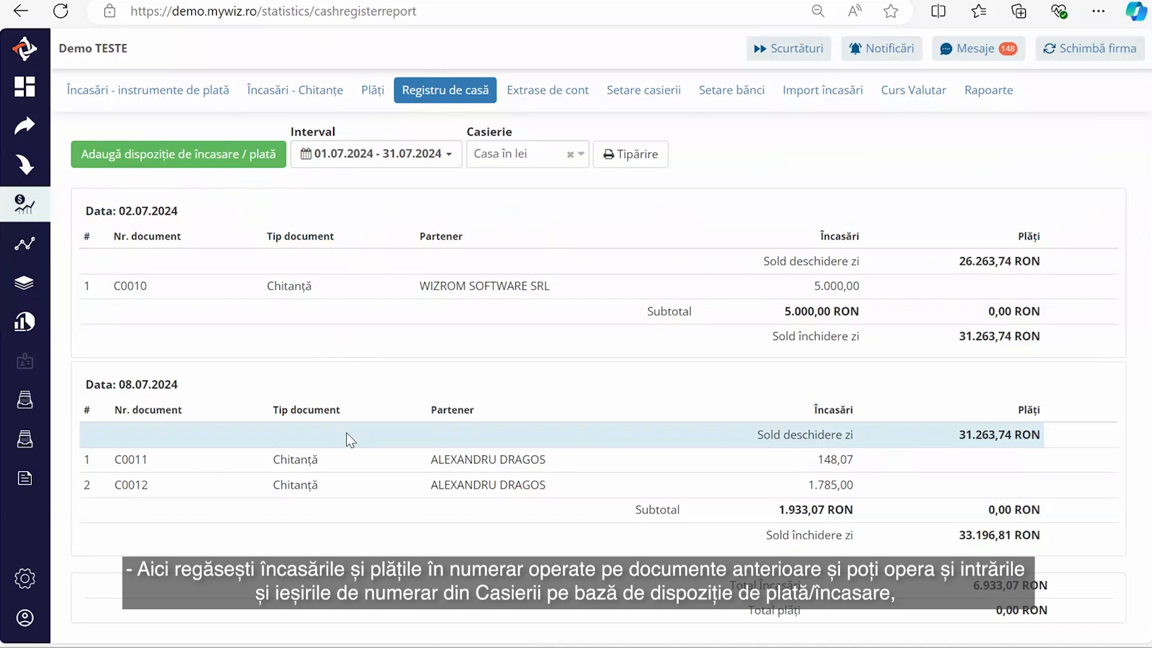
- Filter the July Registru de casă report to CASIERIE CONSTANTA
left_click(546, 157)
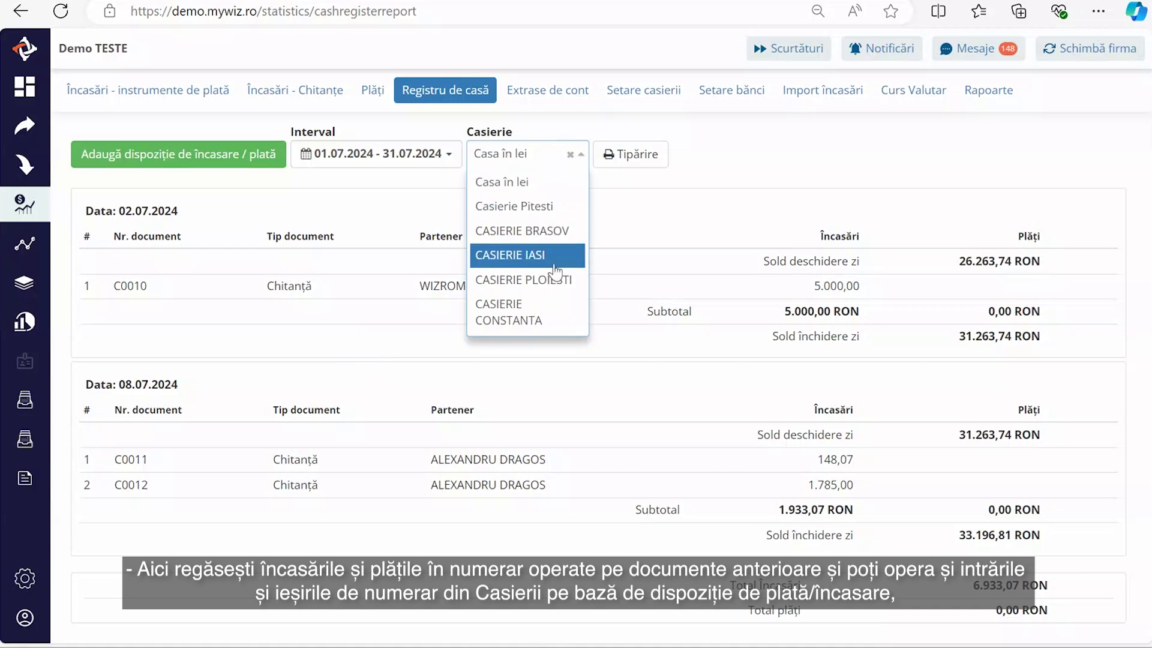
left_click(543, 312)
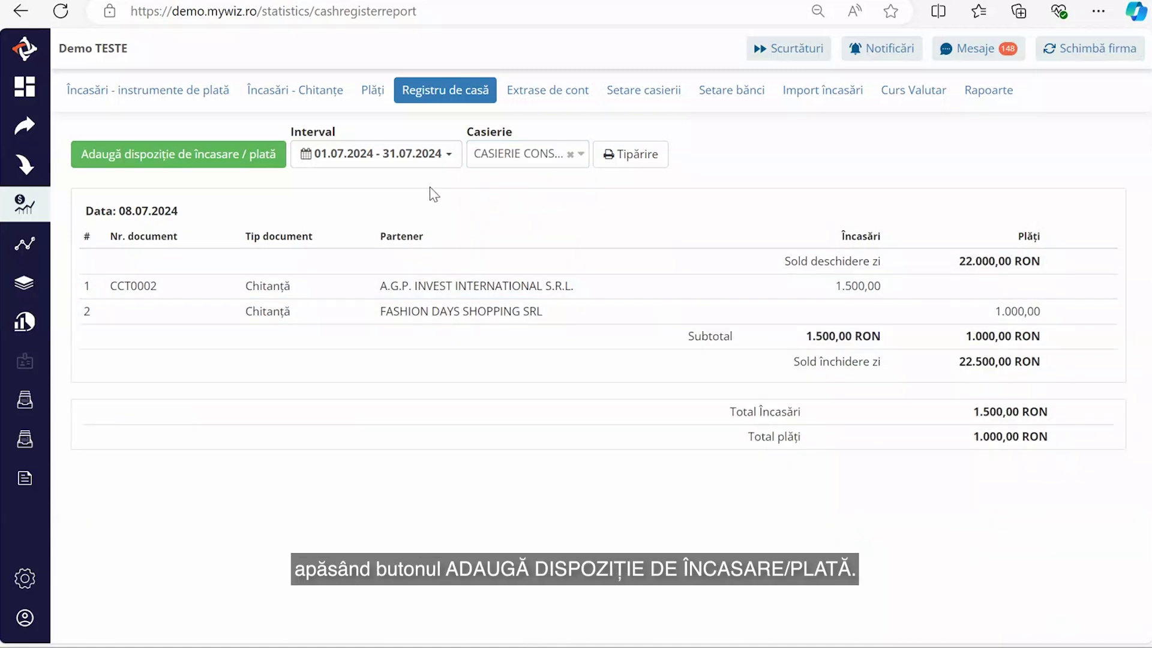
- Start a new payment-type disposition from CASIERIE CONSTANTA
left_click(187, 162)
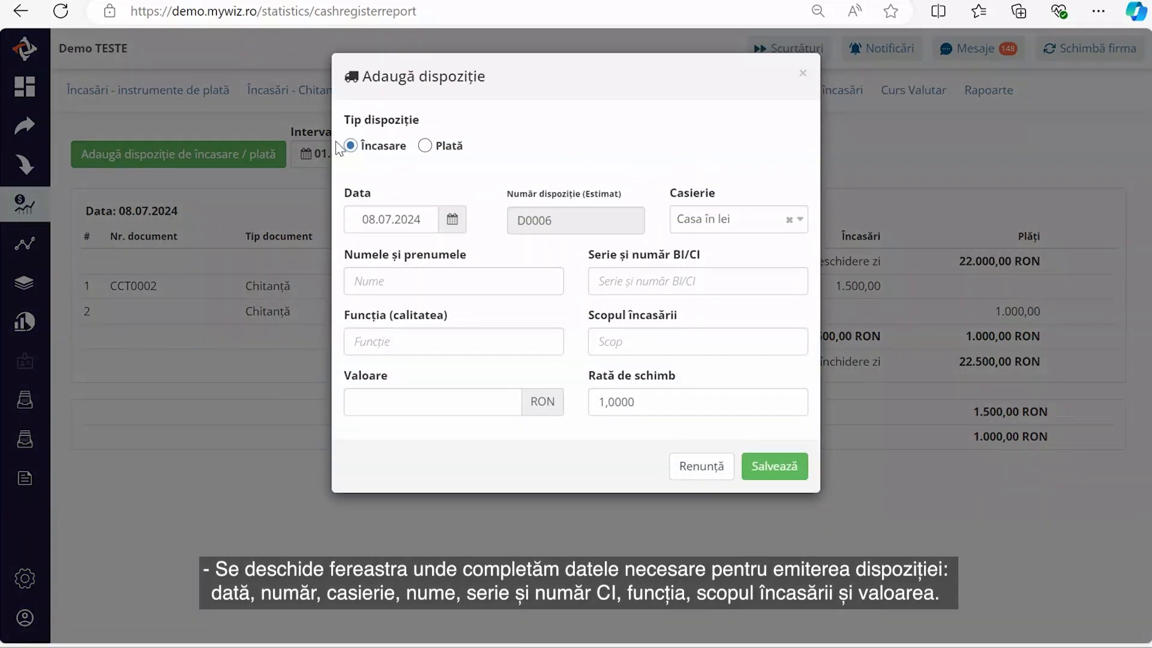
left_click(426, 146)
left_click(741, 223)
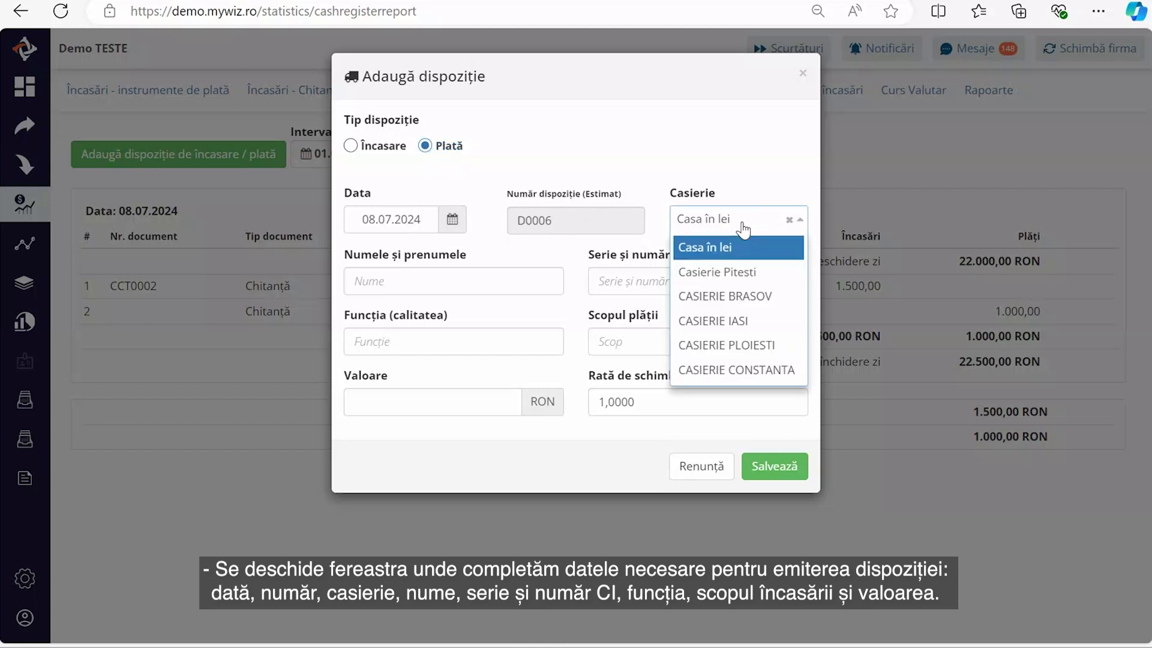
left_click(750, 370)
- Fill in the person's saved full name and ID details, with role ADMINISTRATOR
left_click(480, 285)
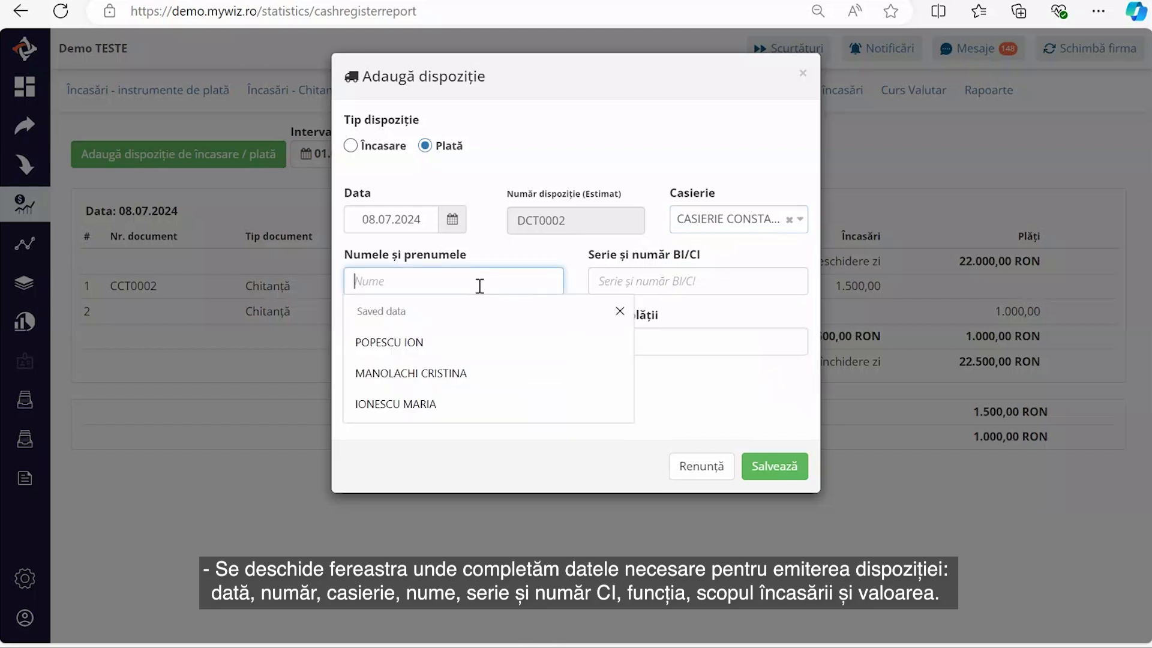
left_click(471, 342)
left_click(603, 283)
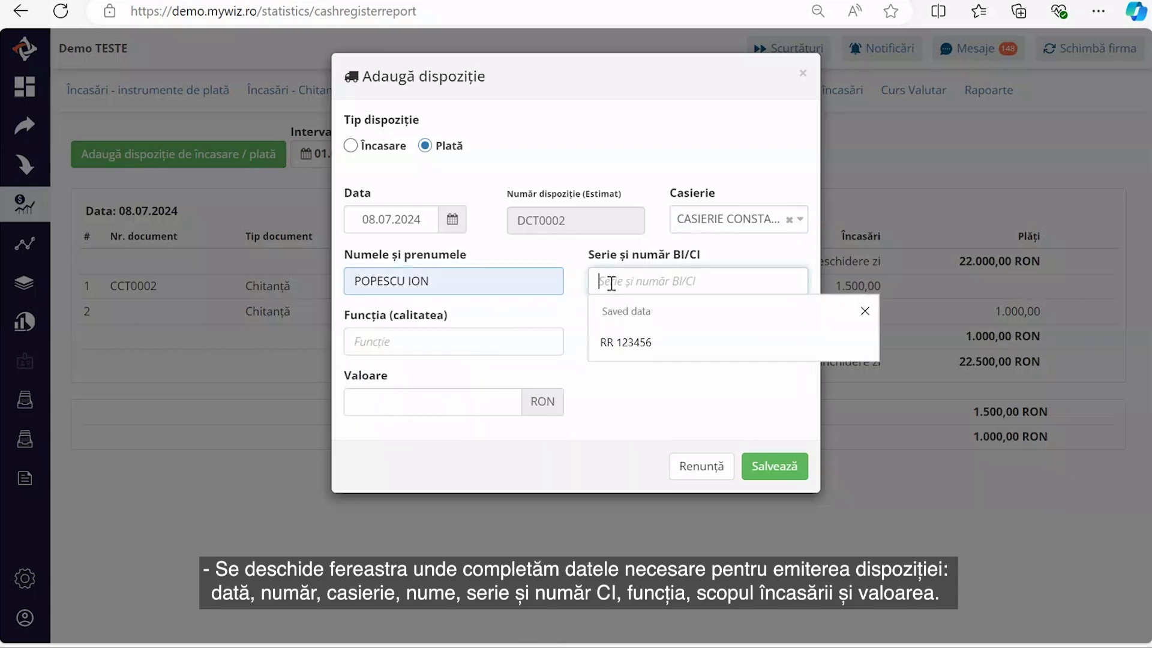
left_click(627, 344)
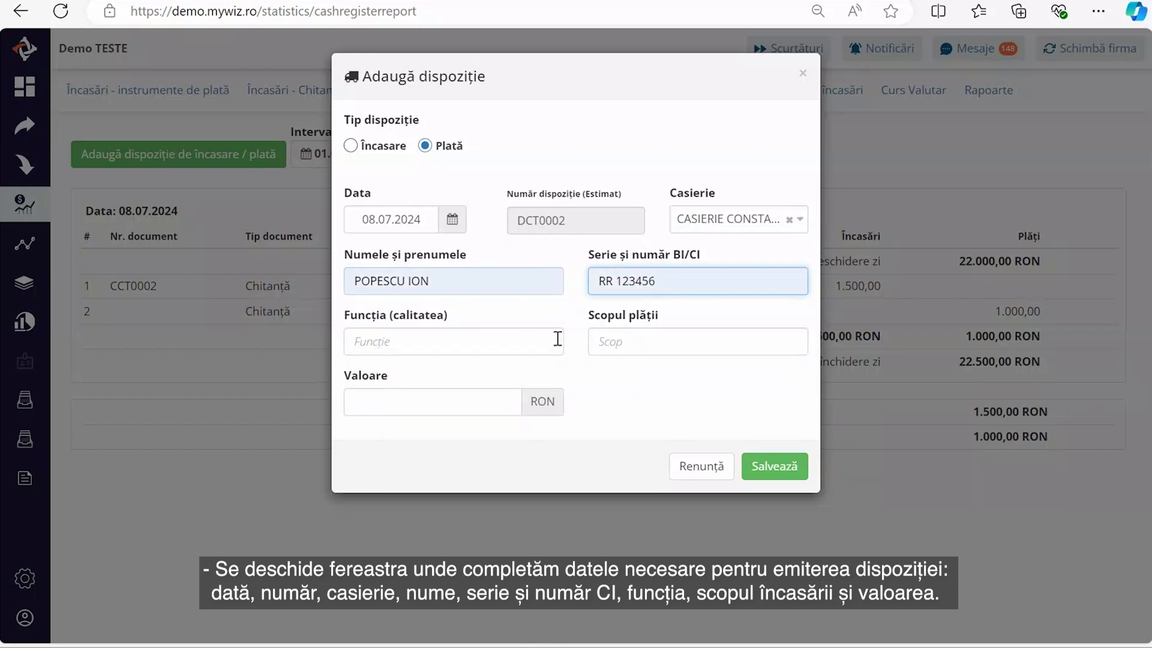
left_click(430, 342)
left_click(413, 413)
- Enter purpose DEPUNERE BANCA and amount 1000, then save the disposition
left_click(655, 338)
type("DEPUNERE BANCA")
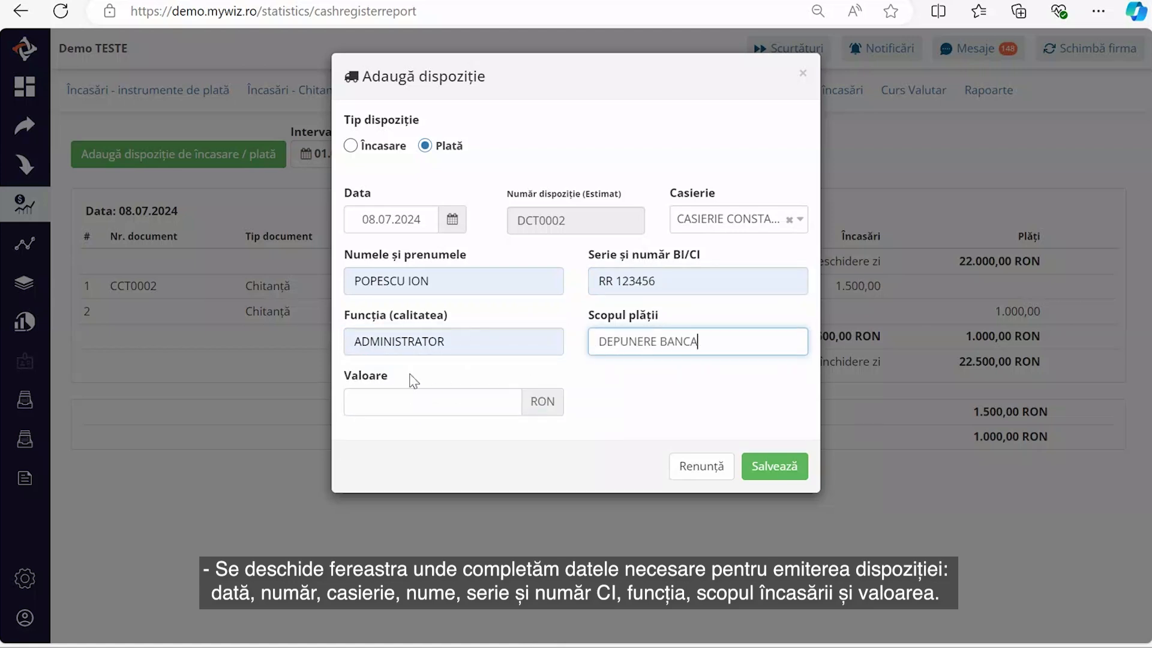
left_click(392, 396)
type("1000")
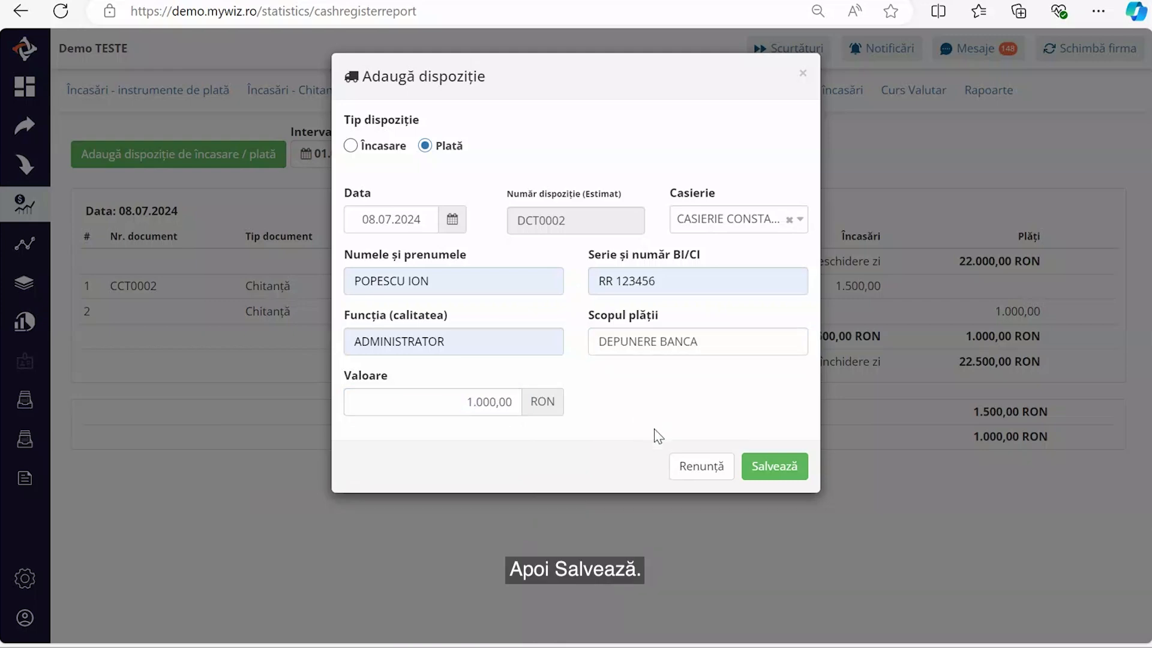
left_click(765, 468)
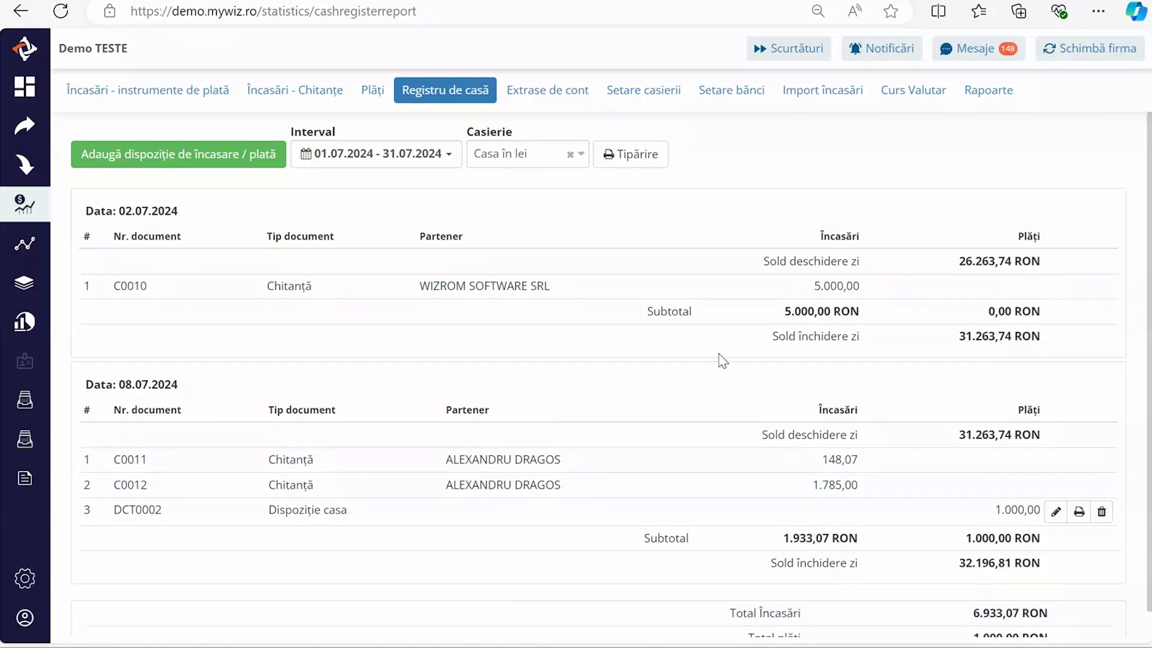
- Show the CASIERIE CONSTANTA register with its 21.500,00 closing balance, then go to Setare bănci
left_click(544, 161)
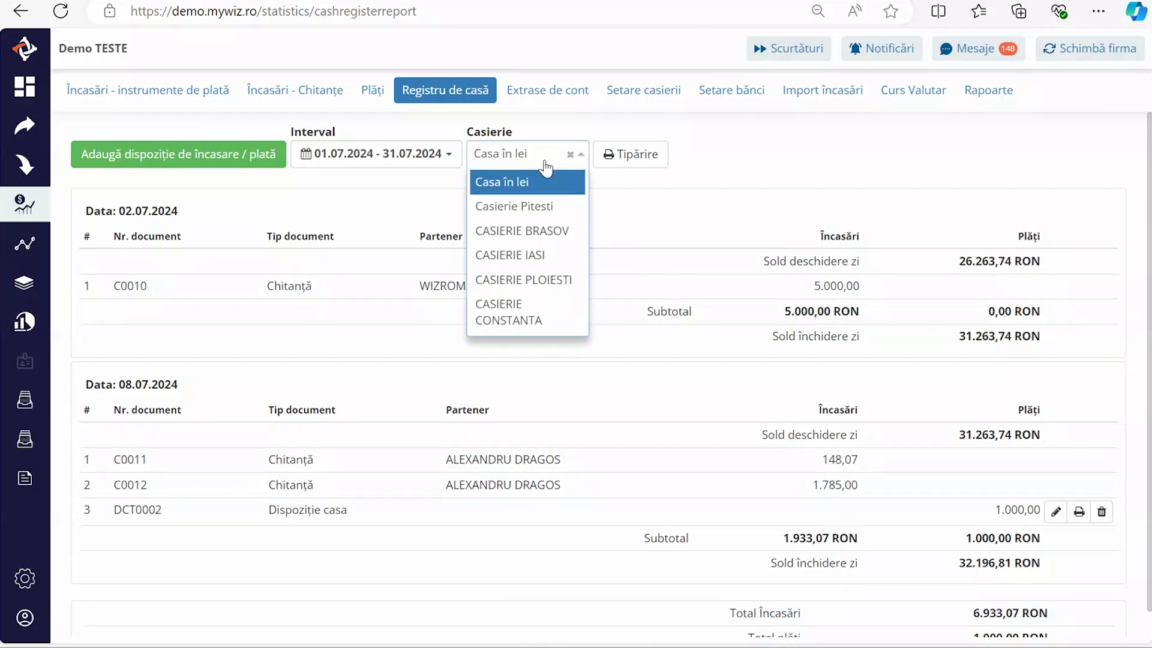
left_click(510, 312)
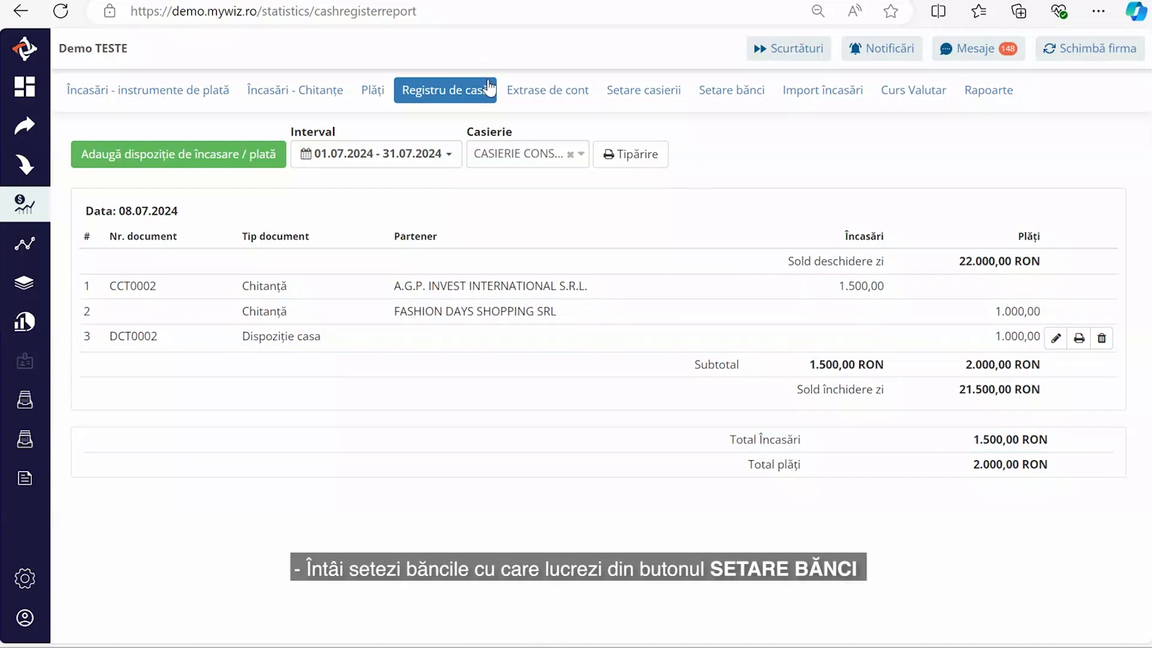
left_click(707, 94)
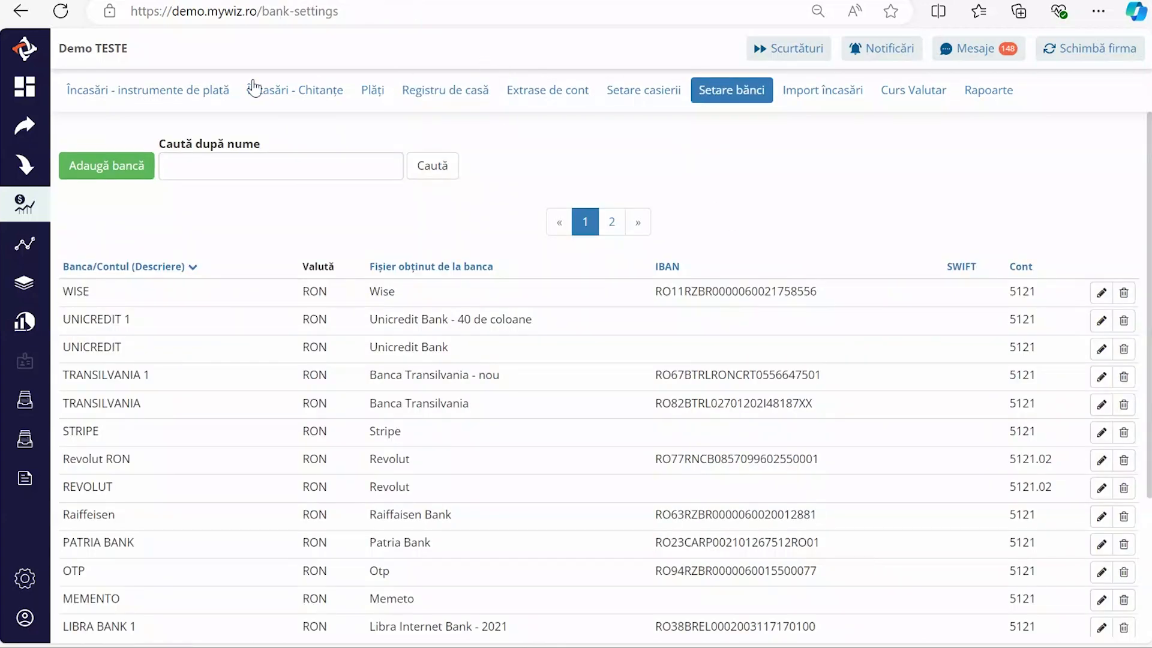
- Start a new bank account TRANSILVANIA 1 in RON and paste its IBAN
left_click(99, 174)
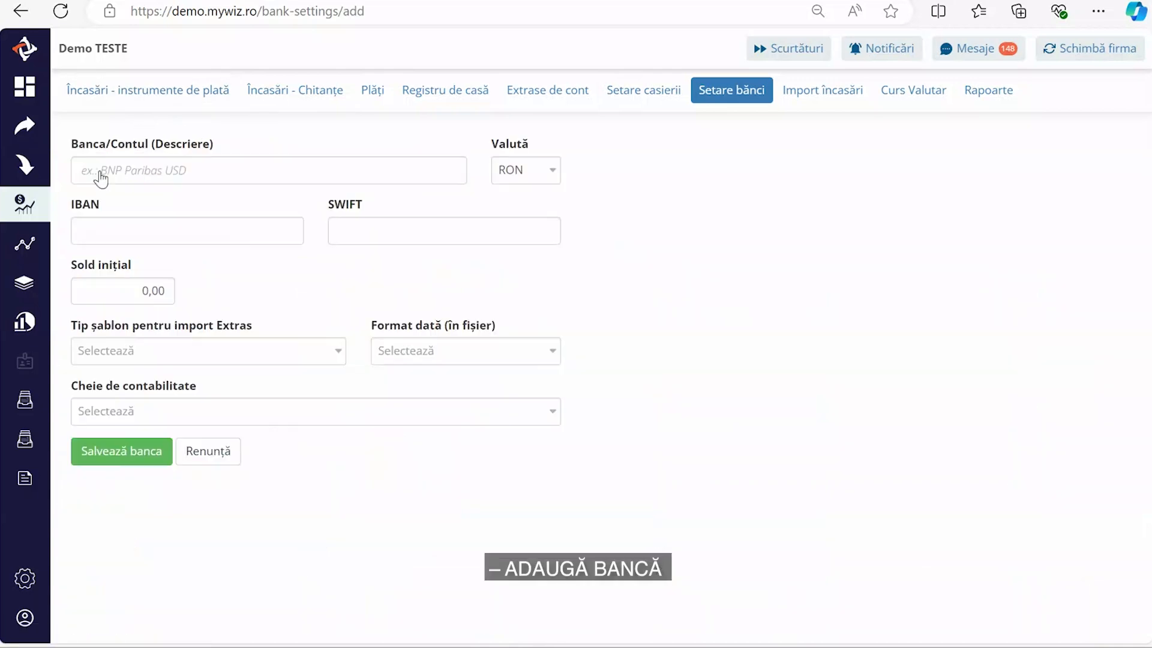
left_click(147, 170)
left_click(155, 236)
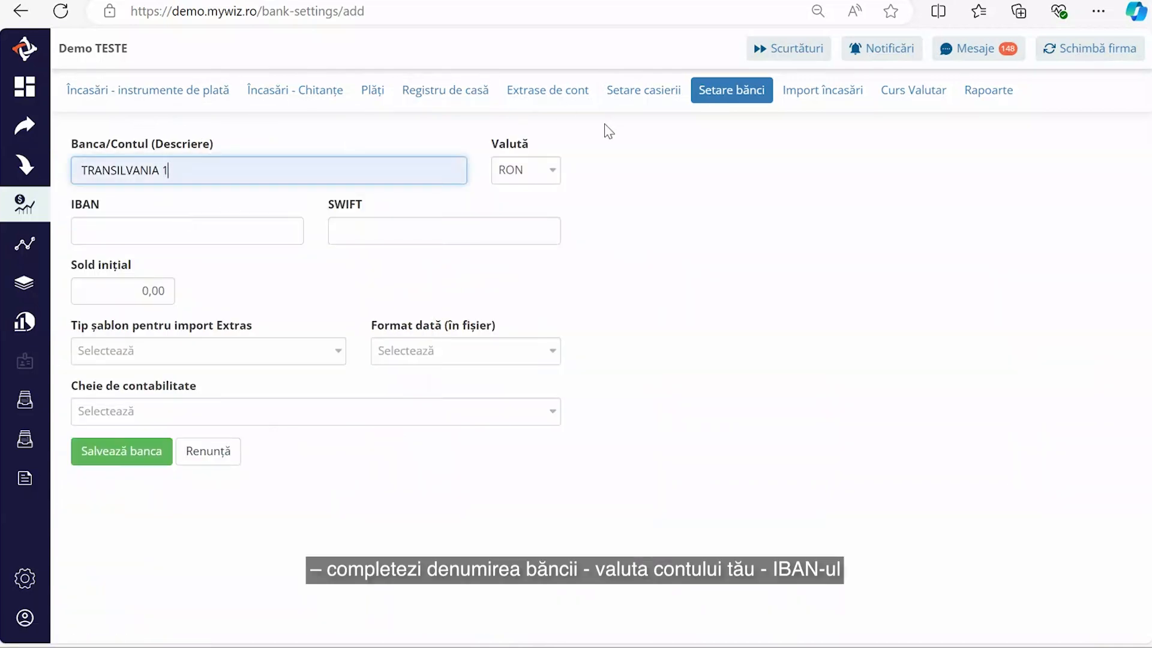
left_click(544, 163)
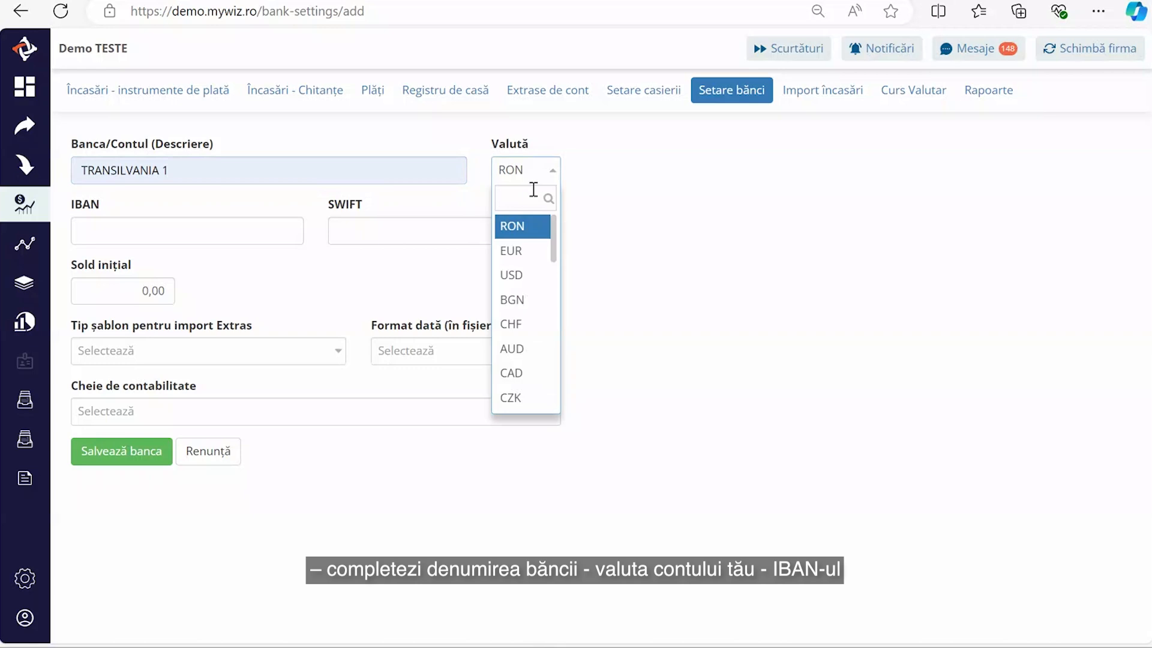
left_click(516, 226)
left_click(120, 231)
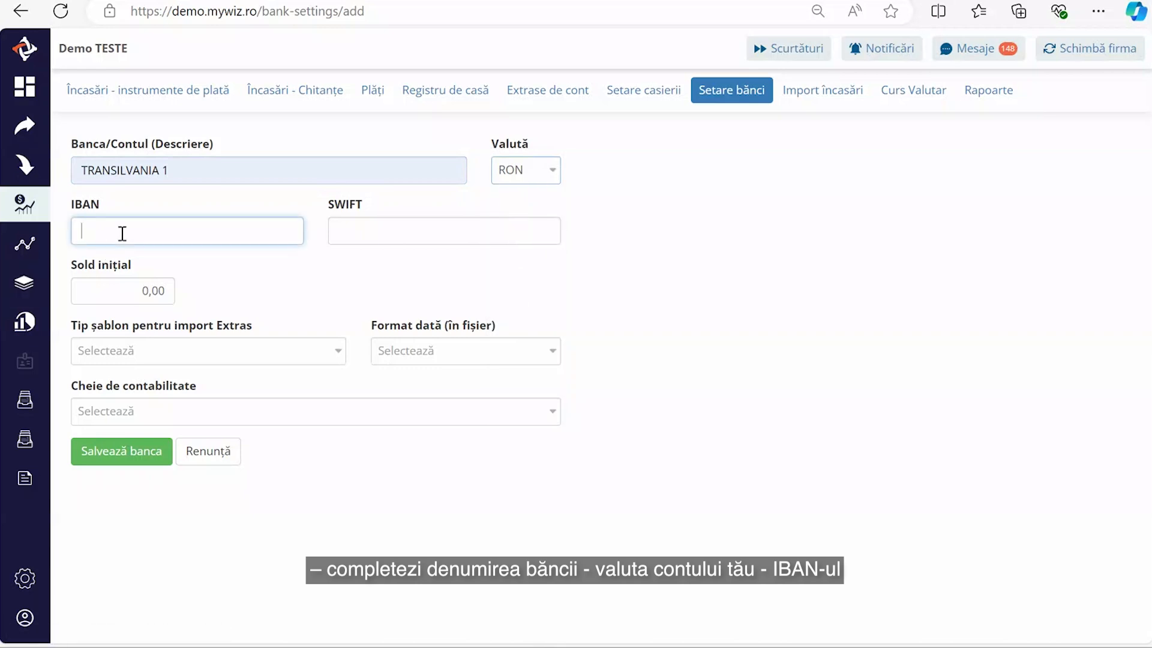
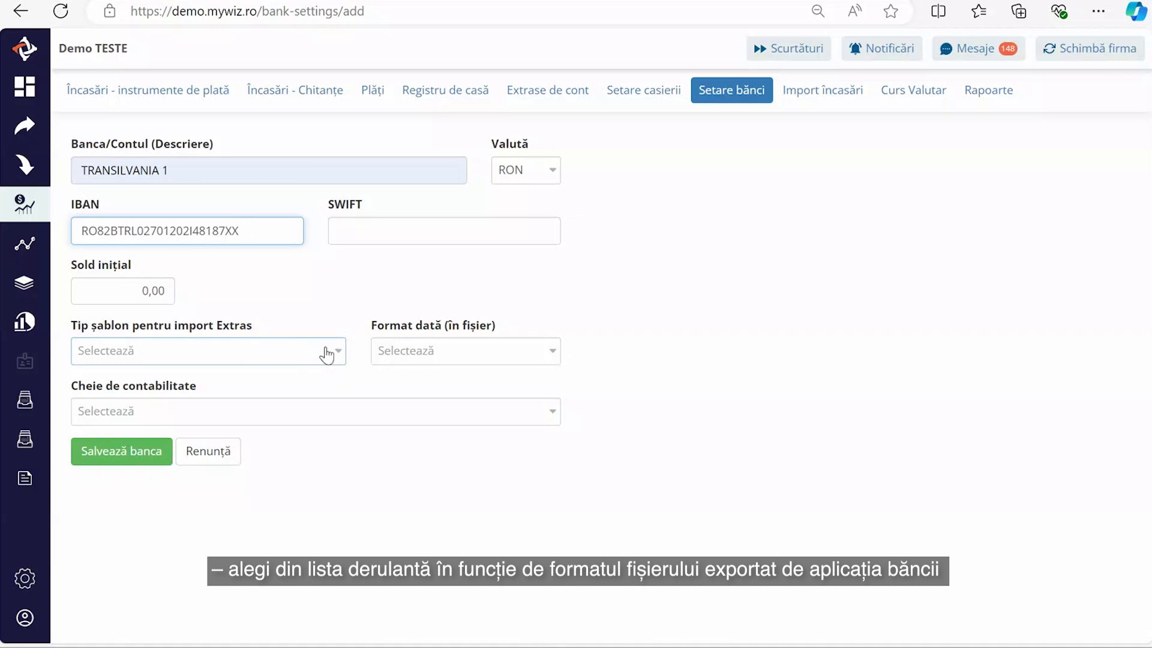
- Choose the d.m.Y date format and Banca Transilvania - nou template, then save the bank
left_click(425, 353)
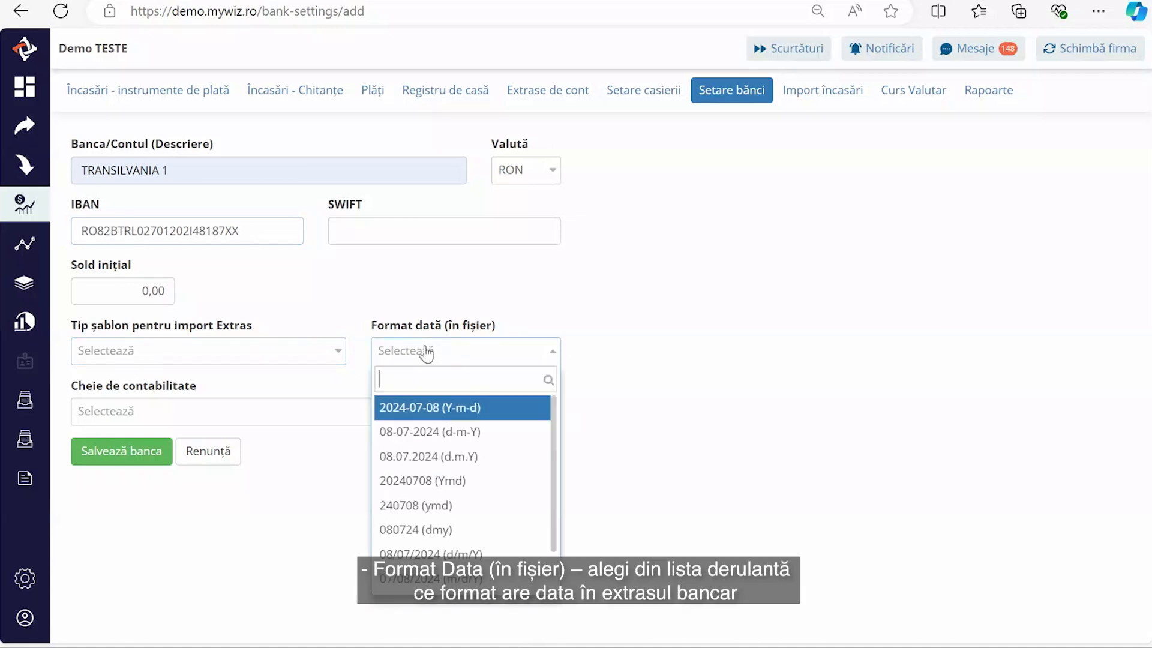
left_click(438, 457)
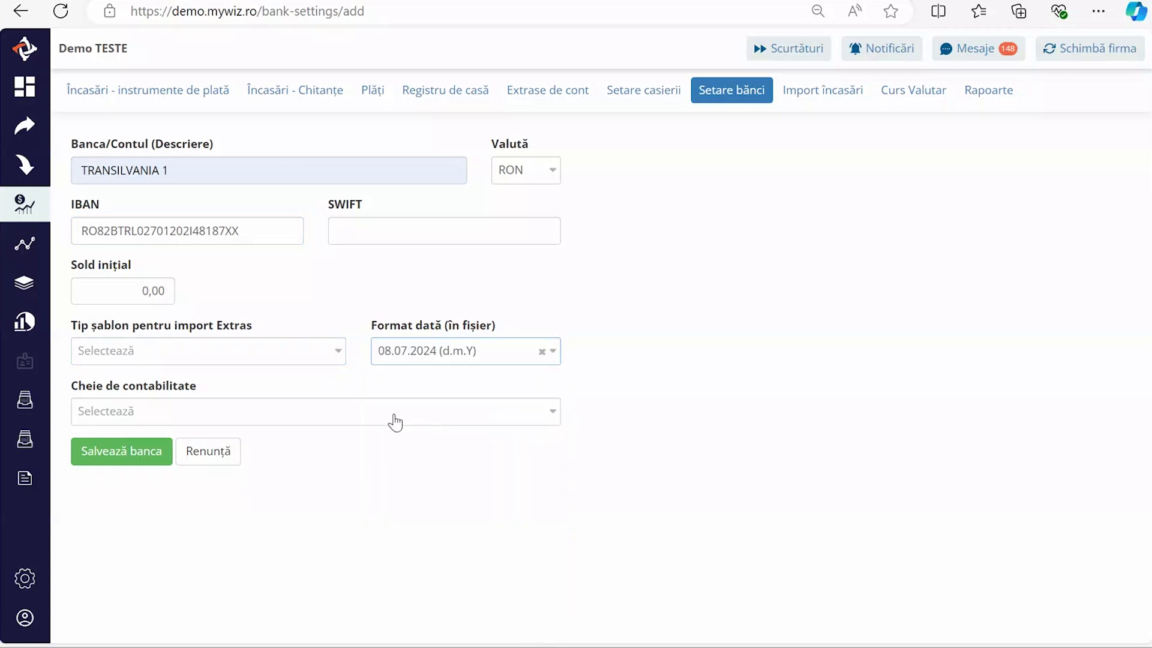
left_click(290, 361)
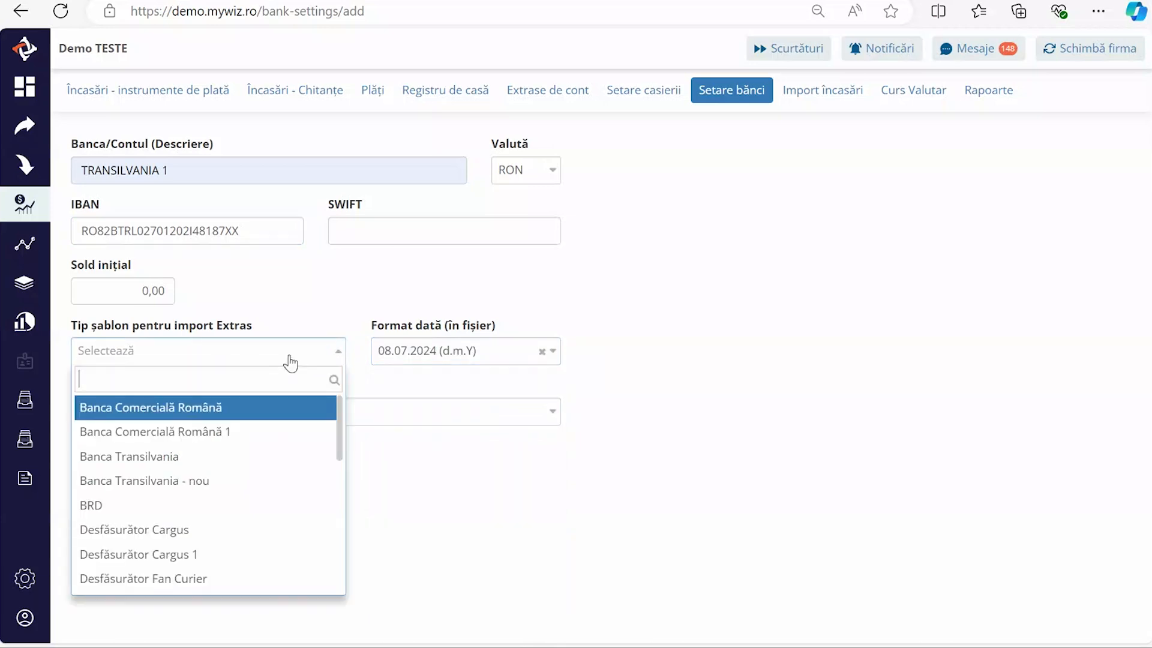
left_click(236, 482)
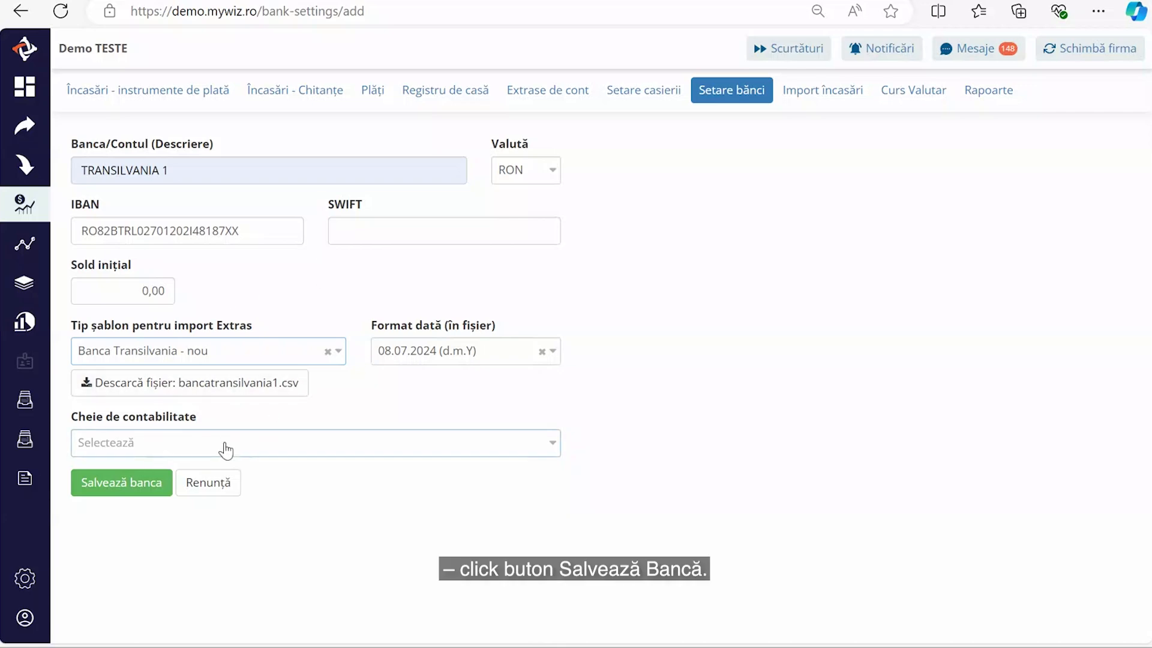
left_click(138, 497)
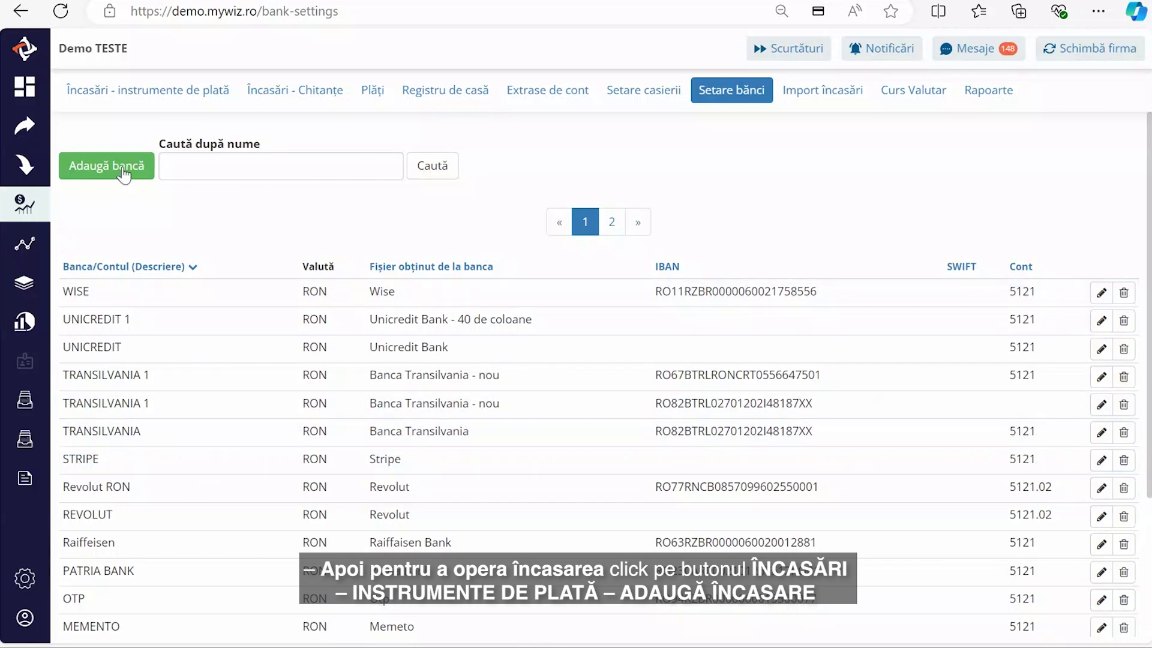
- Save income OP60 from A.G.P. INVEST INTERNATIONAL S.R.L. for invoice 0046 into bank TRANSILVANIA
left_click(115, 108)
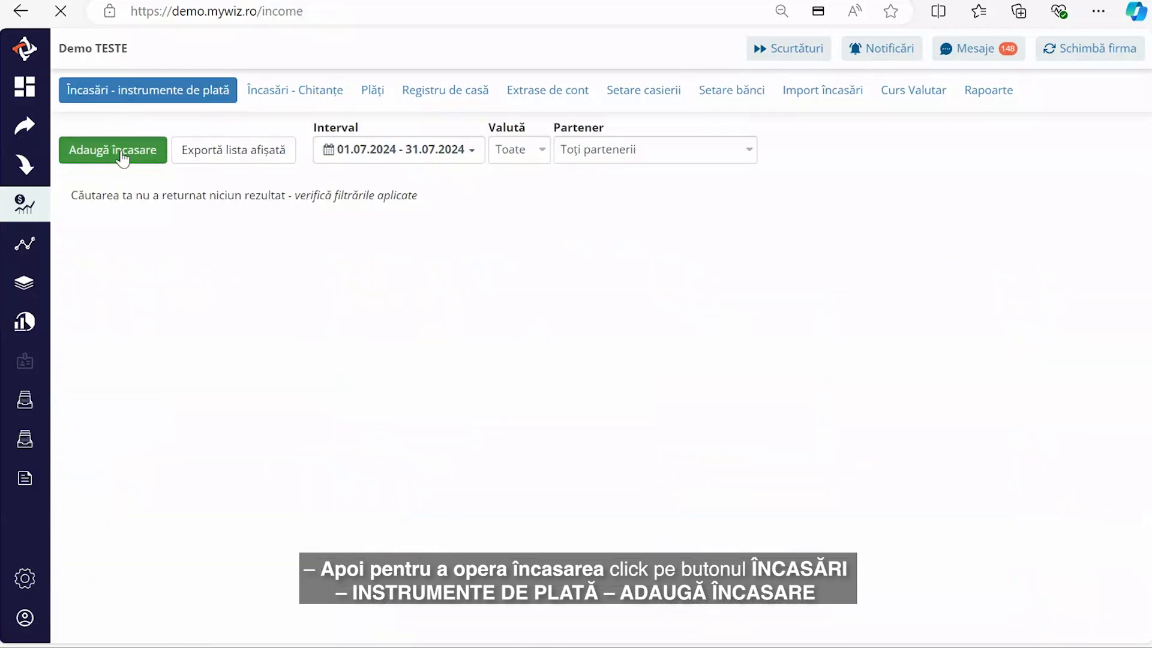
left_click(122, 148)
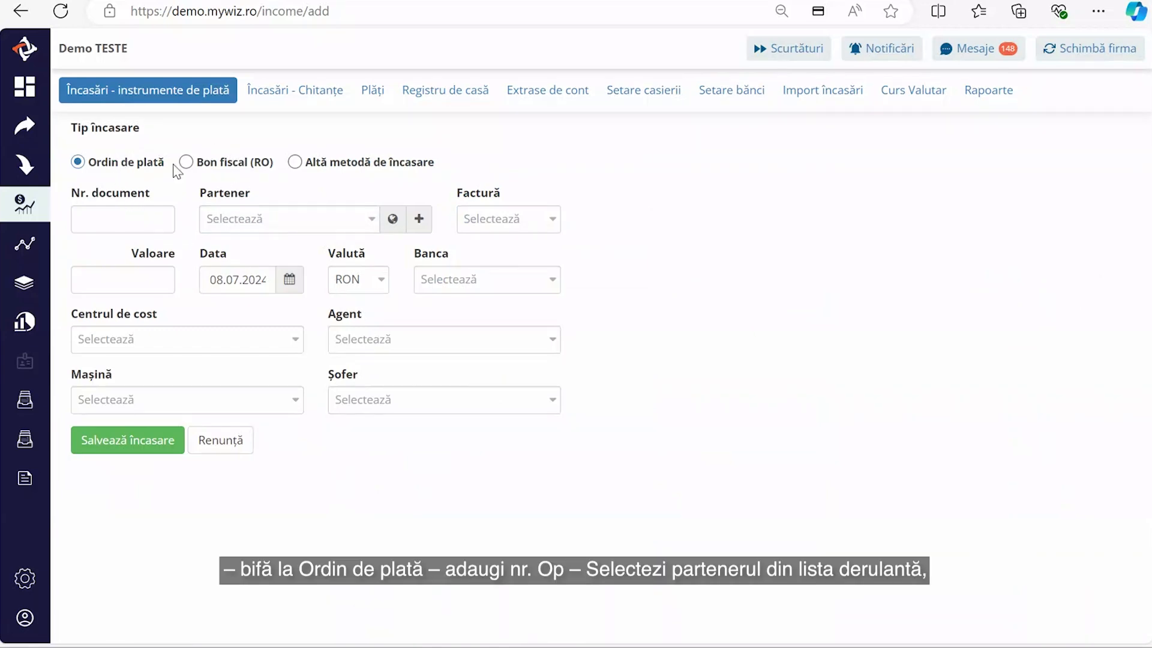
left_click(111, 215)
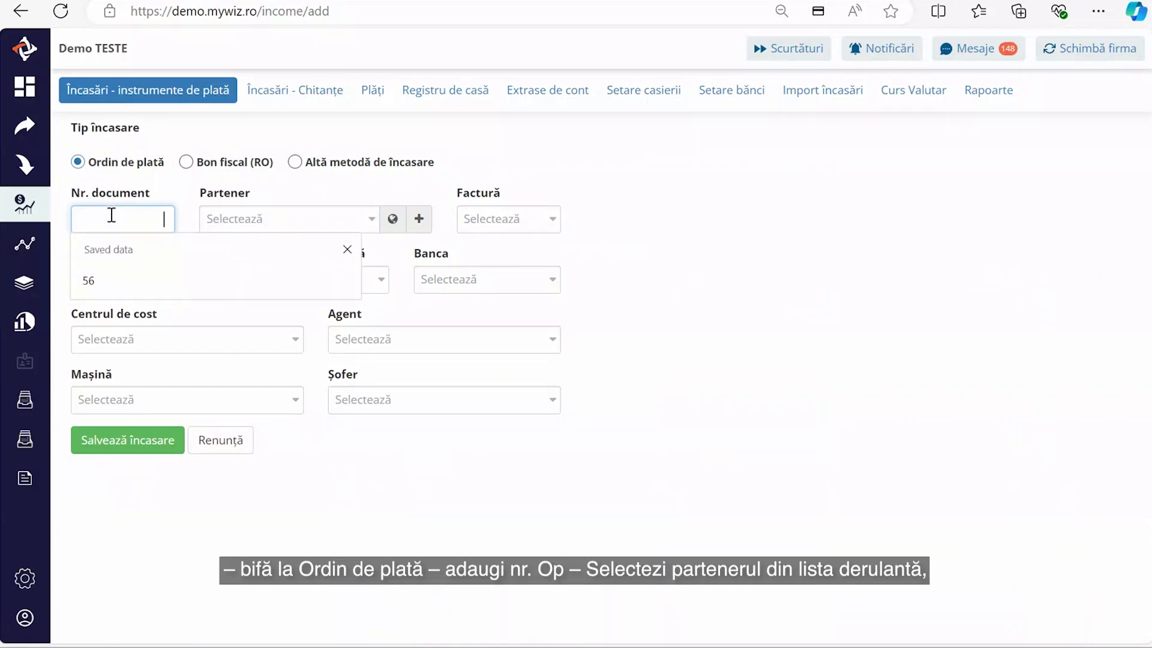
type("OP60")
left_click(239, 220)
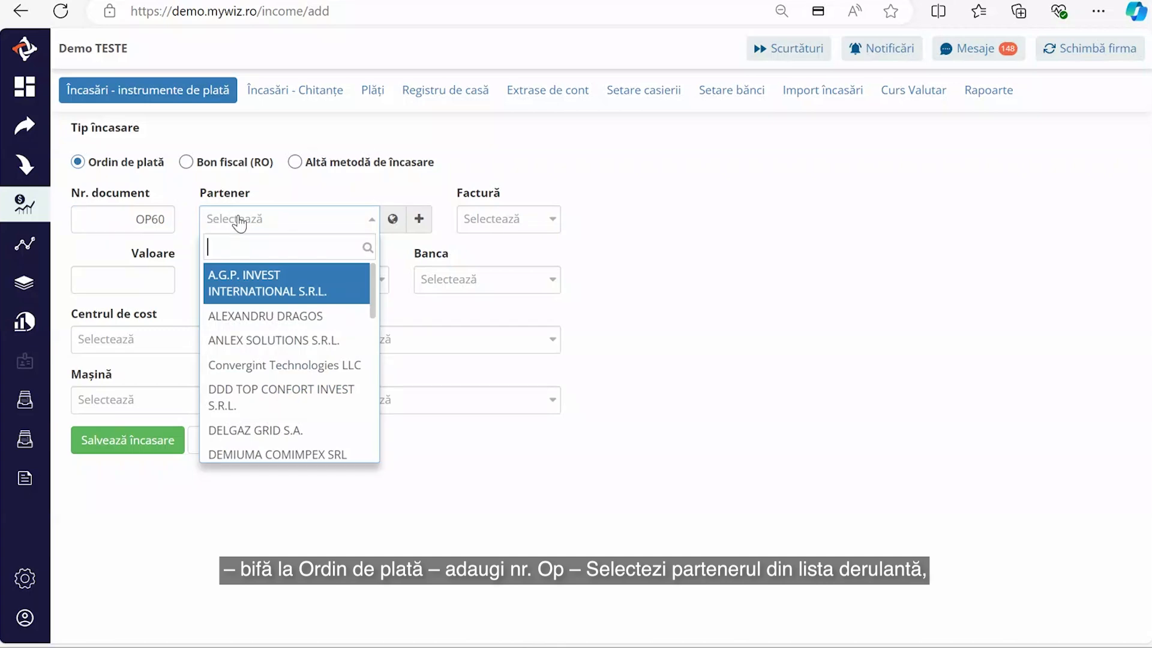
left_click(287, 294)
left_click(545, 219)
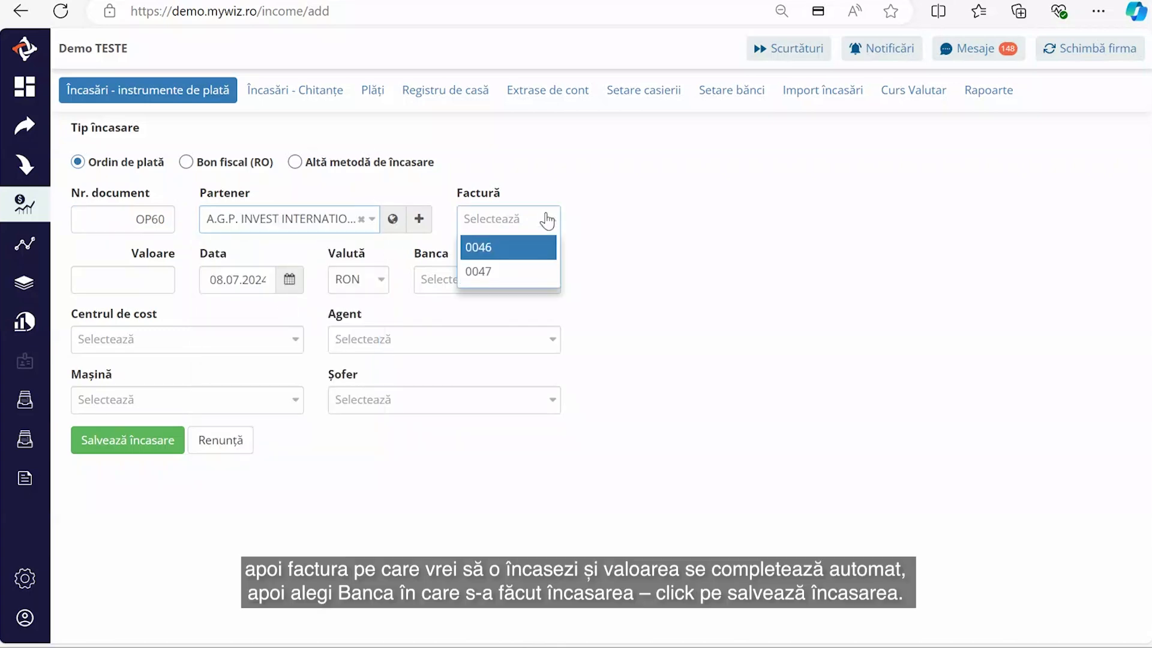
left_click(518, 249)
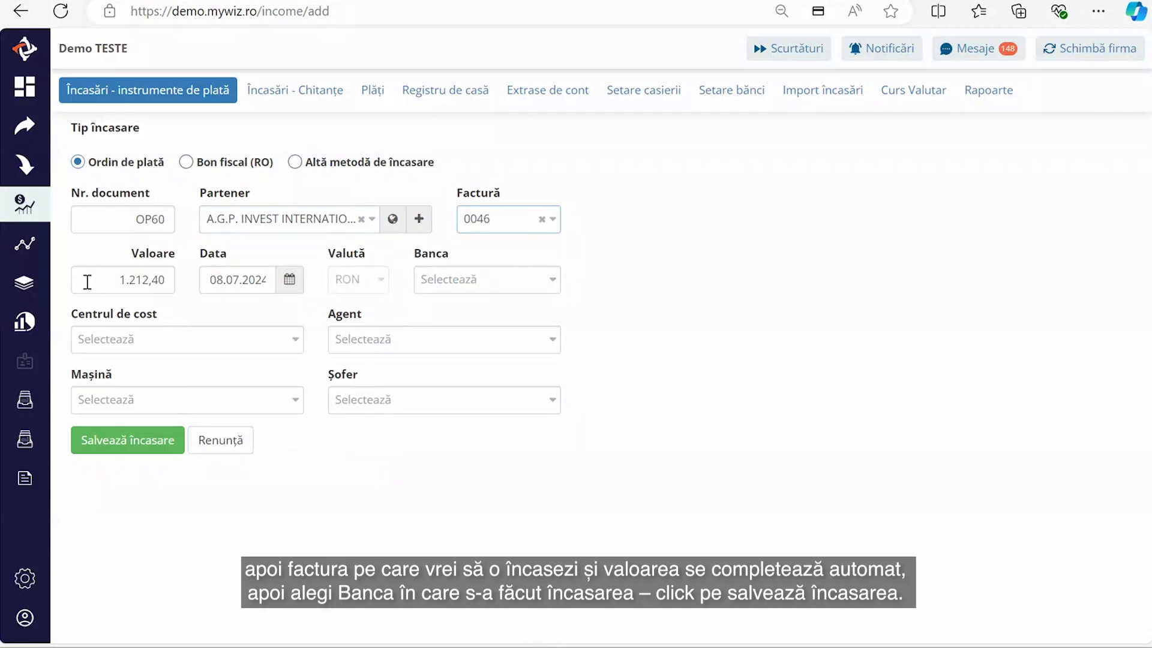
left_click(503, 285)
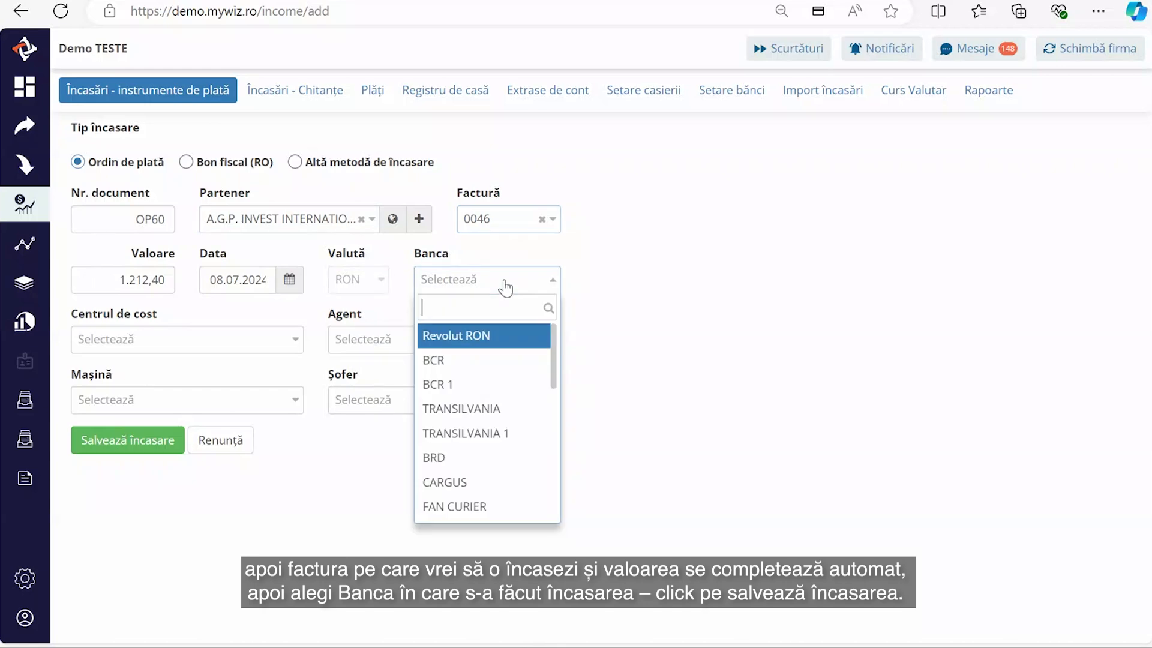
left_click(496, 408)
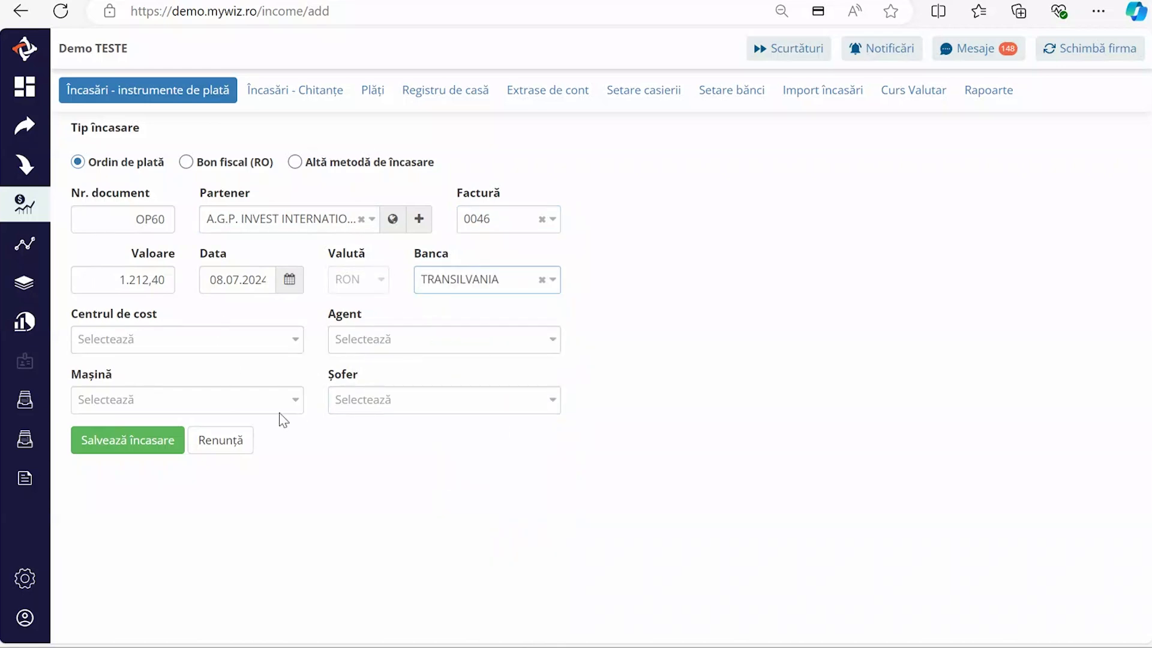
left_click(141, 448)
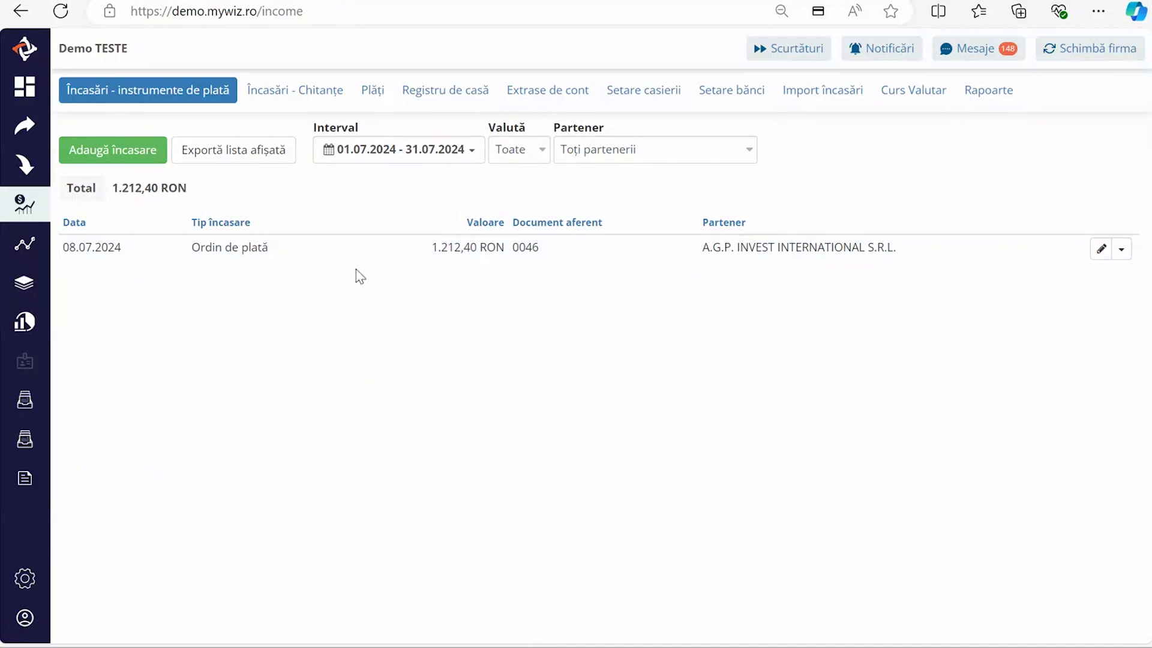
- Start a new bank statement upload with TRANSILVANIA as the source
left_click(556, 101)
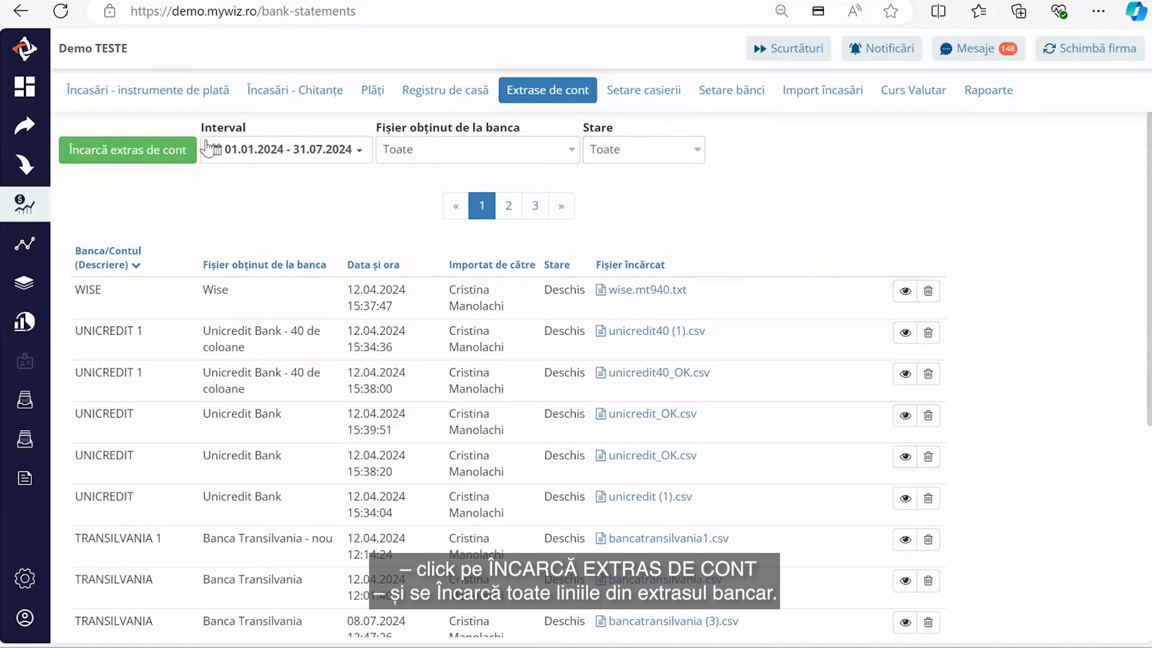
left_click(162, 163)
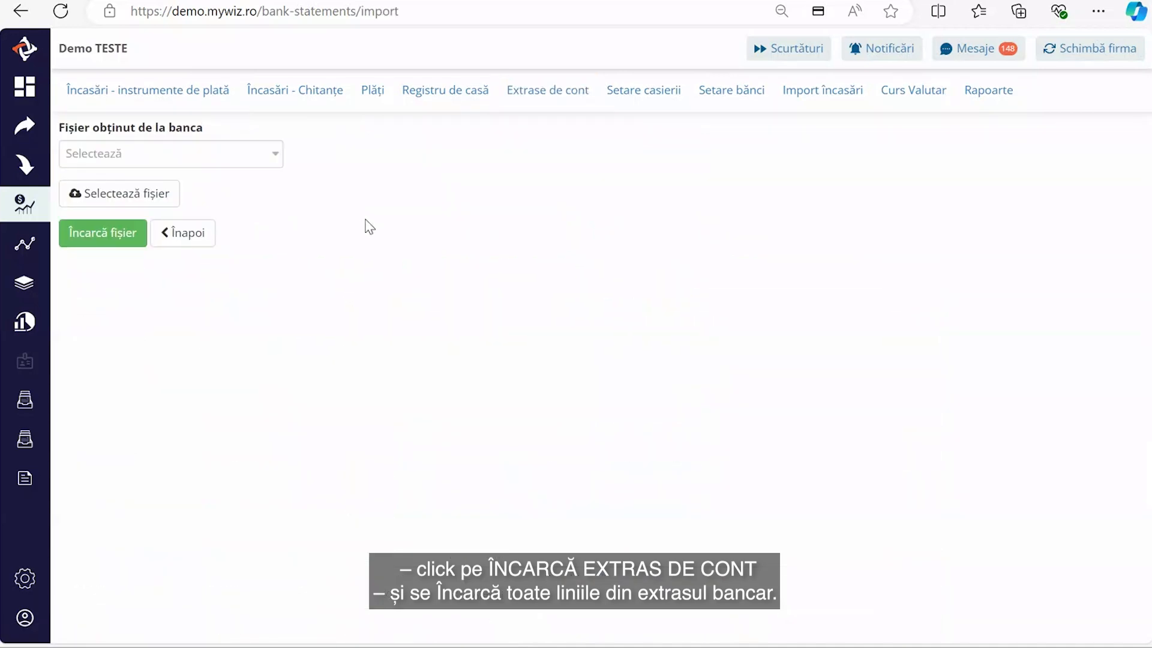
left_click(210, 156)
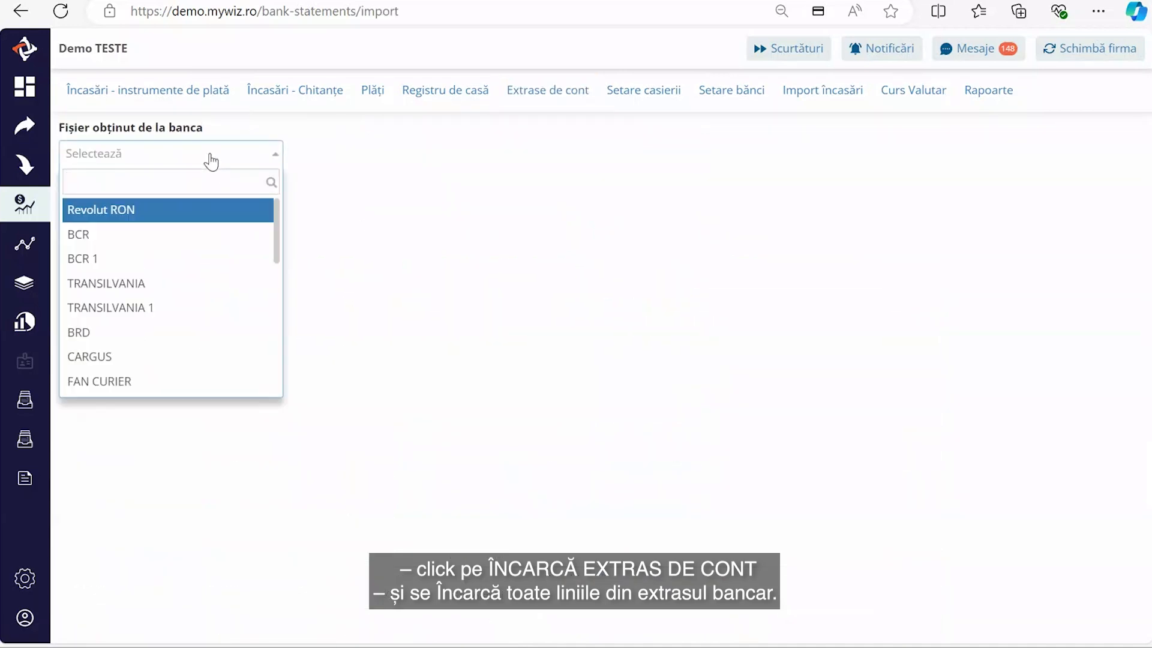
left_click(156, 285)
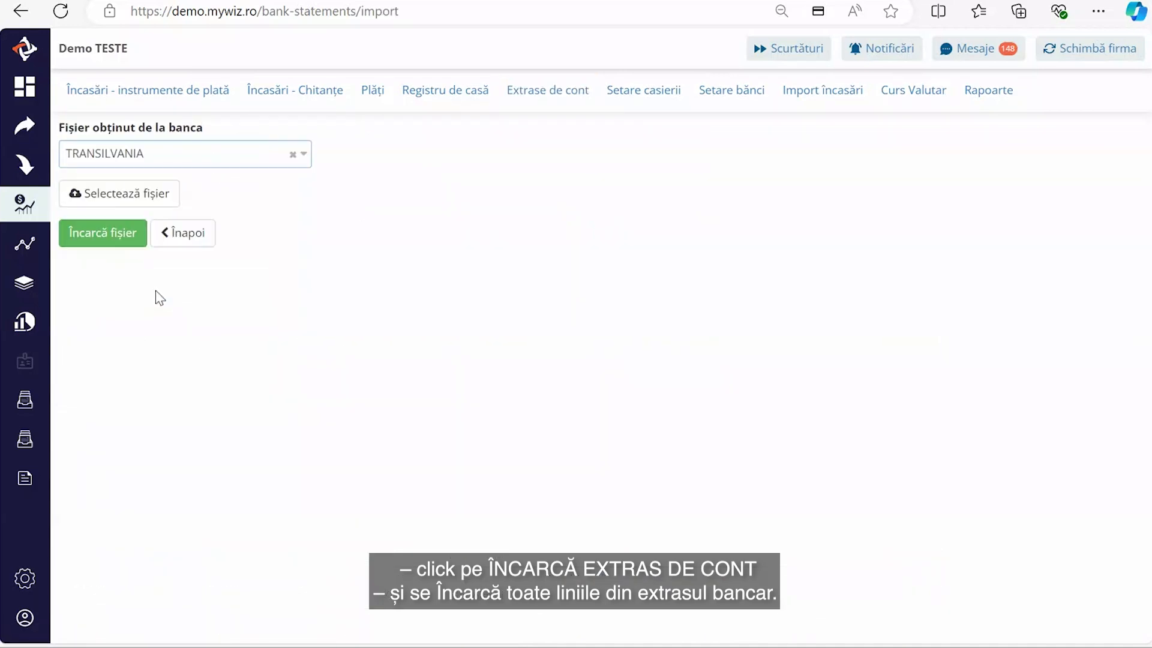
- Find and attach bancatransilvania (3).csv as the statement file
left_click(128, 204)
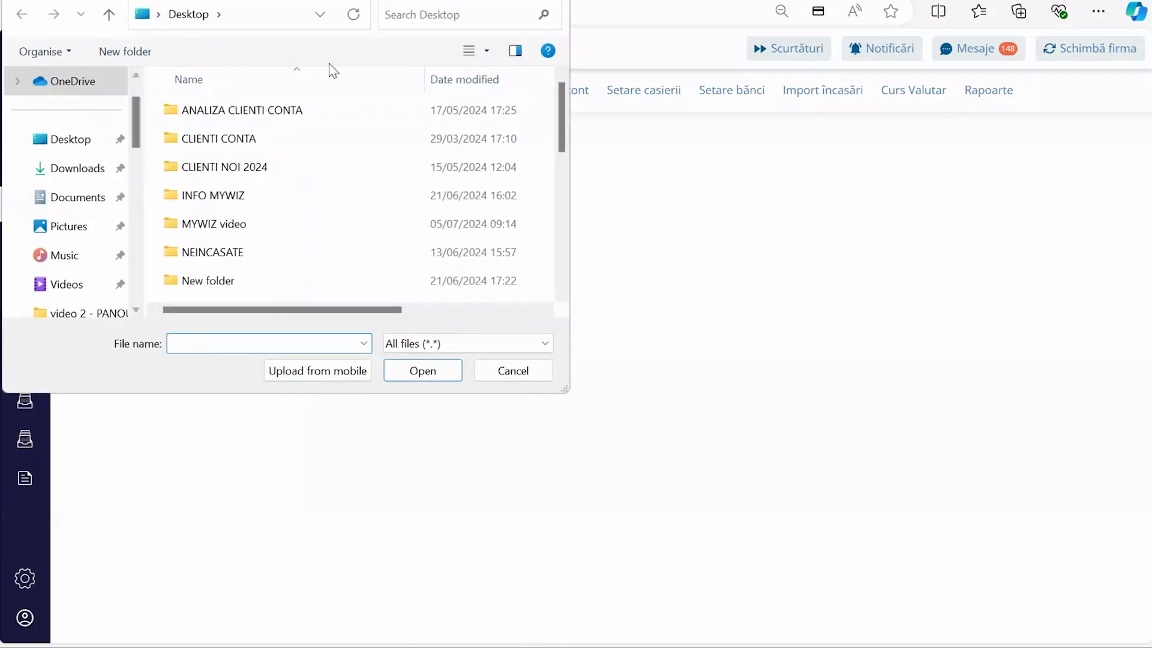
left_click(467, 13)
type("BANCA")
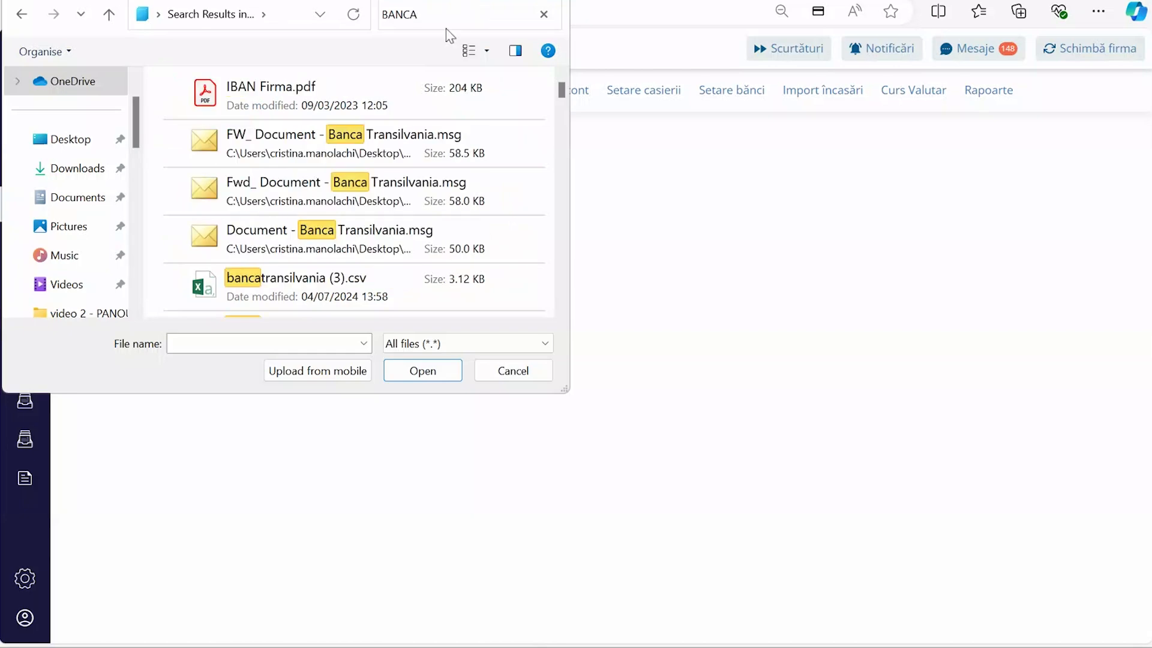
left_click(353, 287)
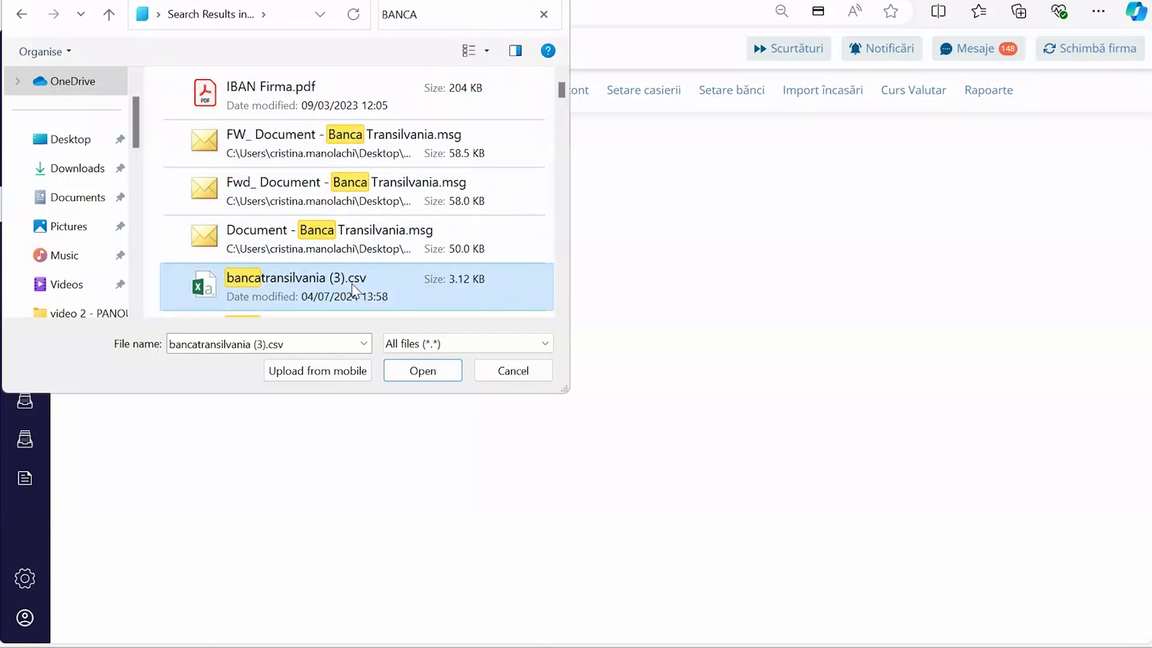
left_click(423, 372)
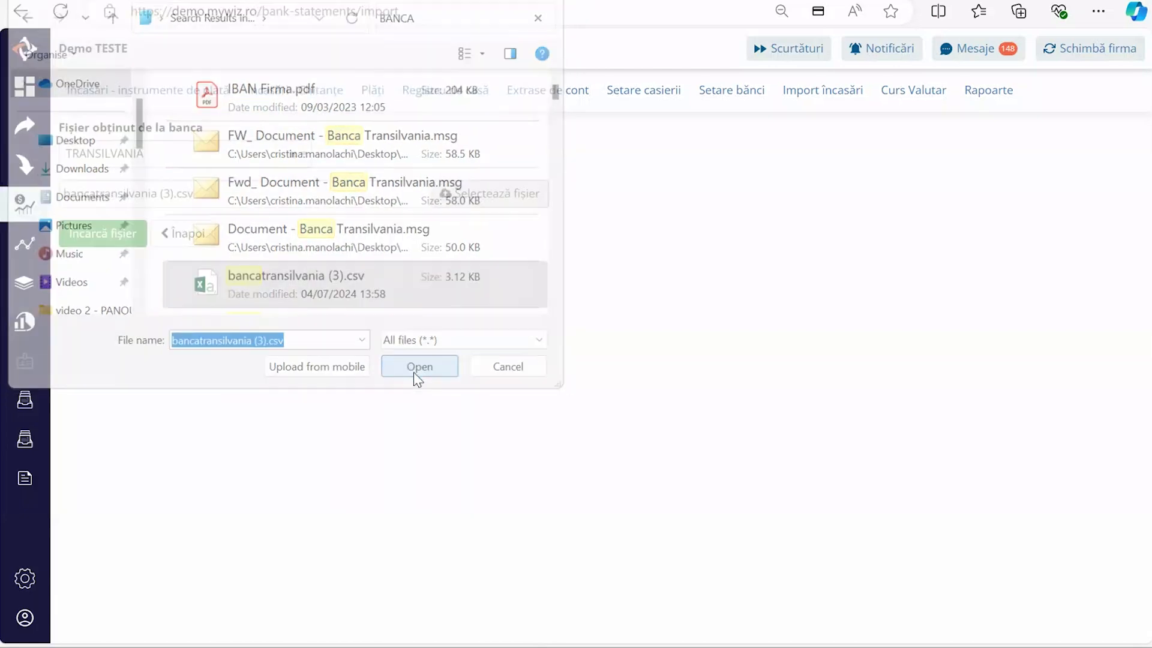